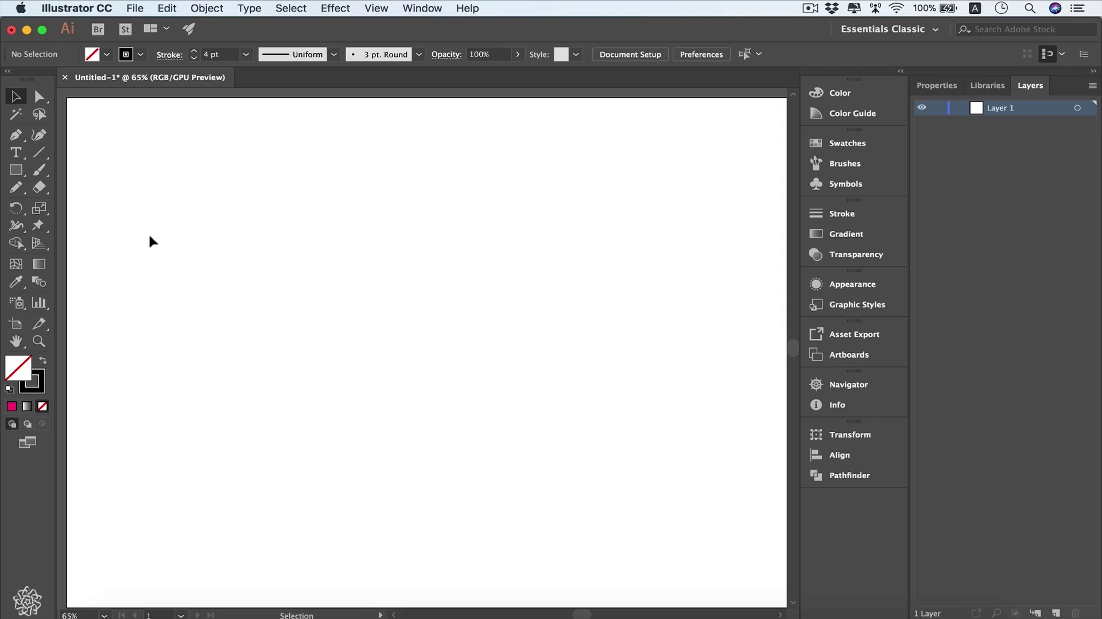
Switch to the Pencil tool from the Shaper tool group.
left_click(19, 192)
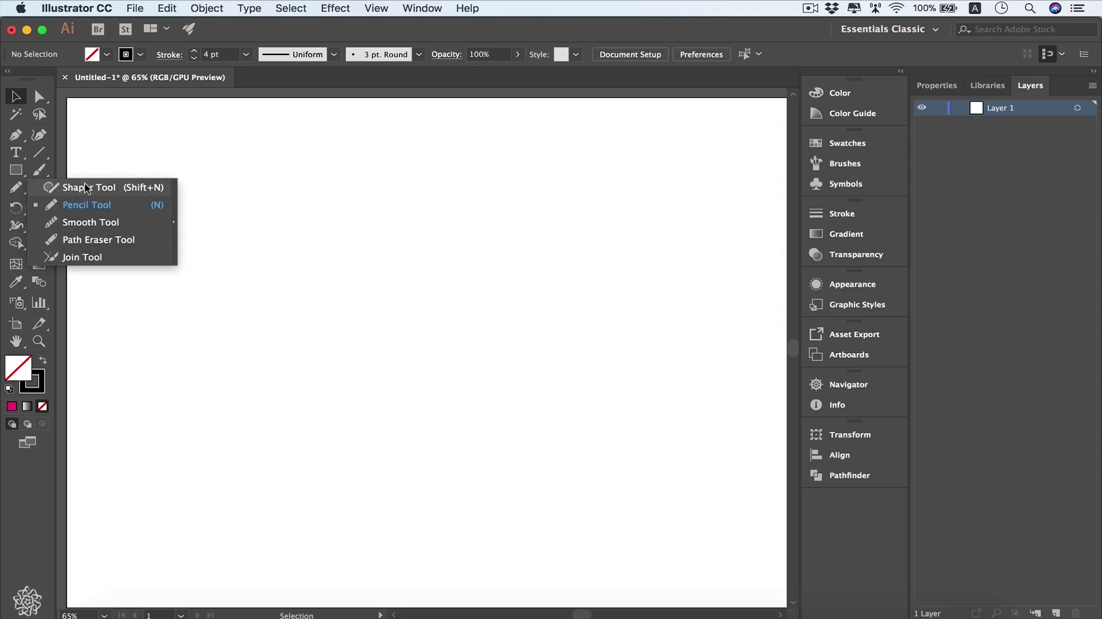
left_click(145, 209)
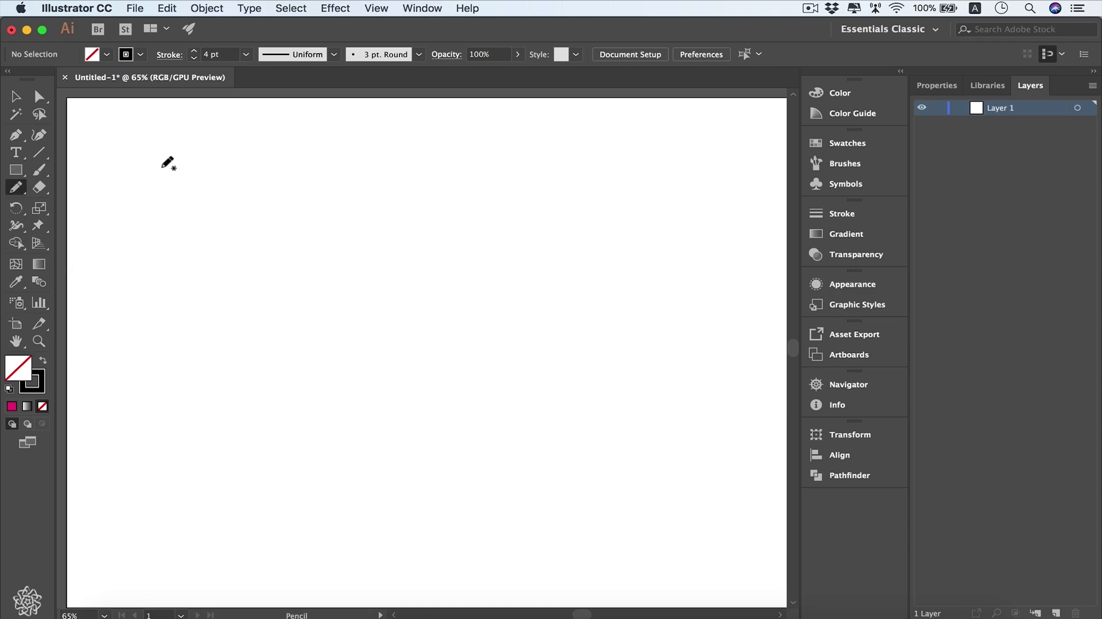
Draw a looping Pencil scribble near the top left and give it a 4 pt magenta stroke.
mouse_move(136, 226)
left_mouse_down()
mouse_move(189, 204)
mouse_move(228, 224)
mouse_move(371, 201)
left_mouse_up()
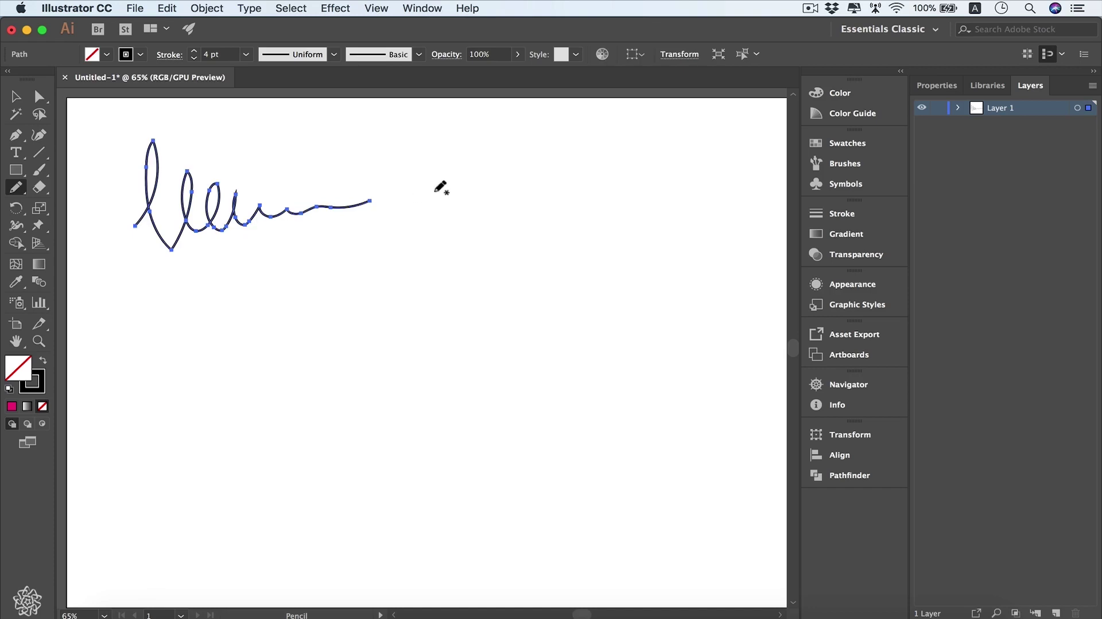
left_click(249, 57)
left_click(273, 122)
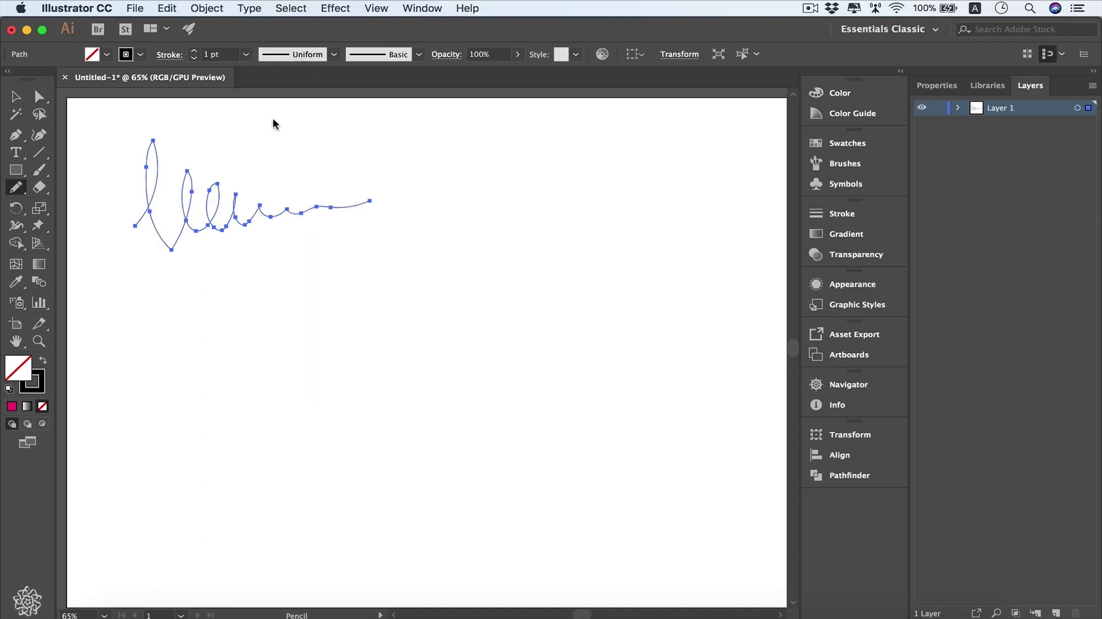
left_click(247, 56)
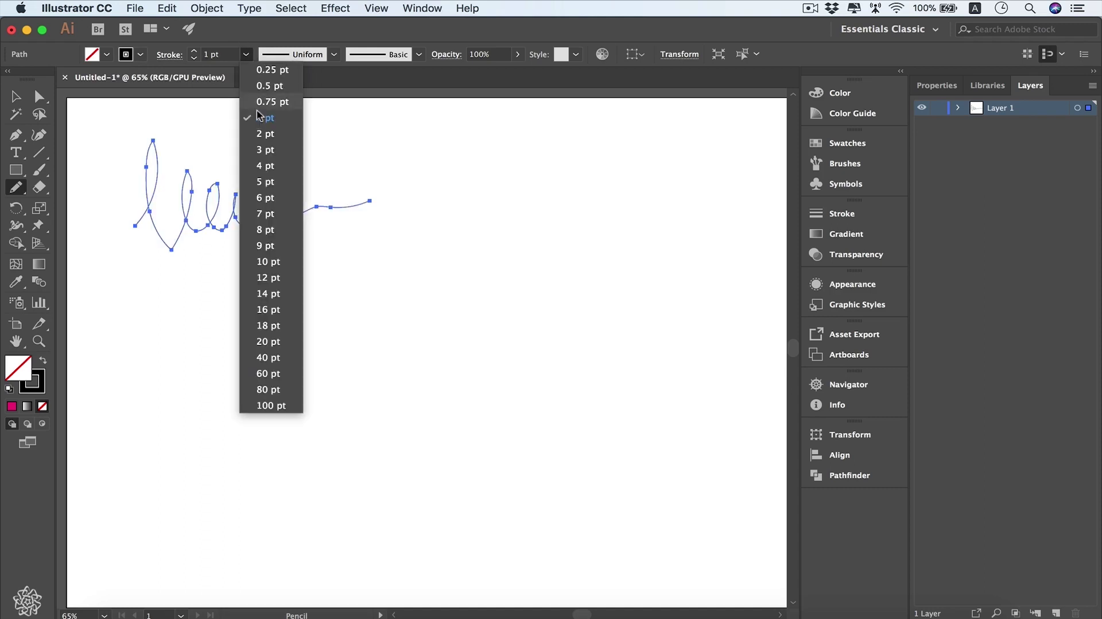
left_click(278, 168)
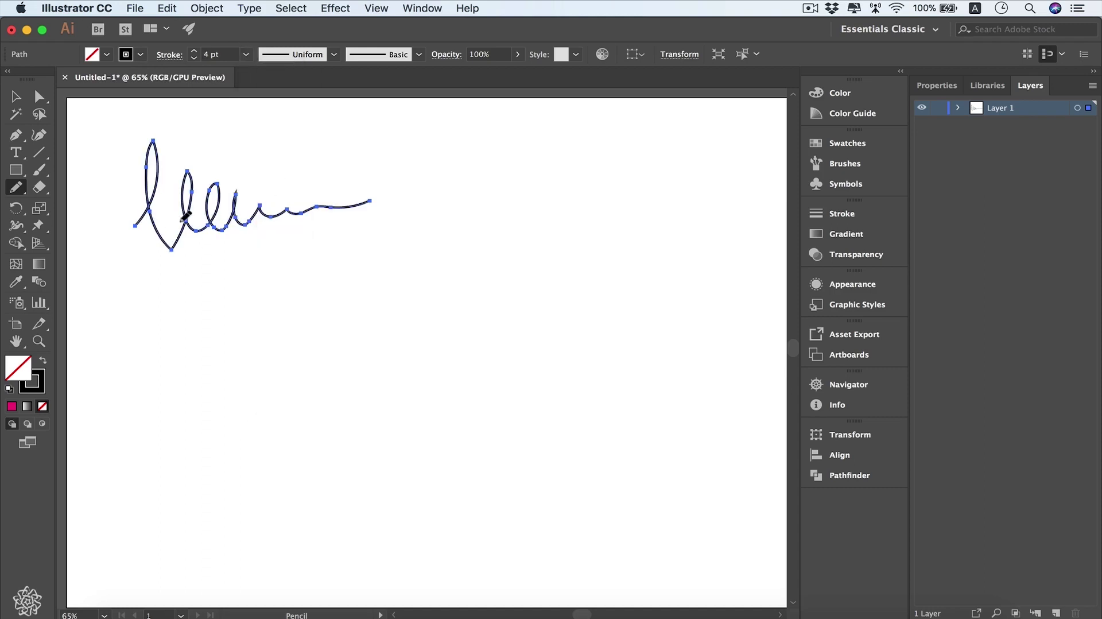
left_click(139, 56)
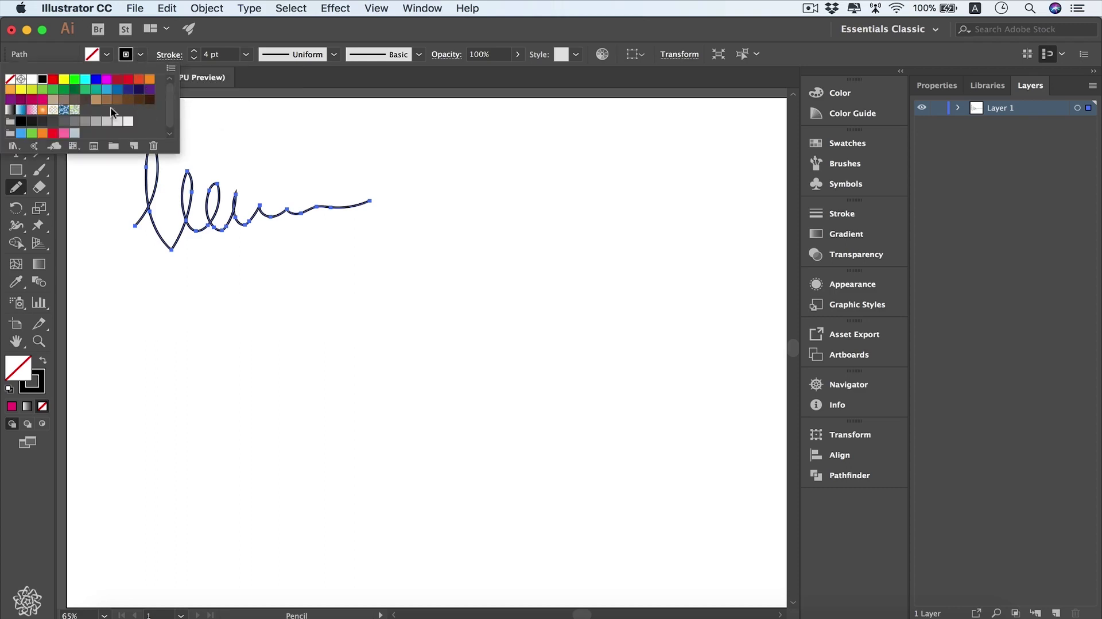
left_click(32, 100)
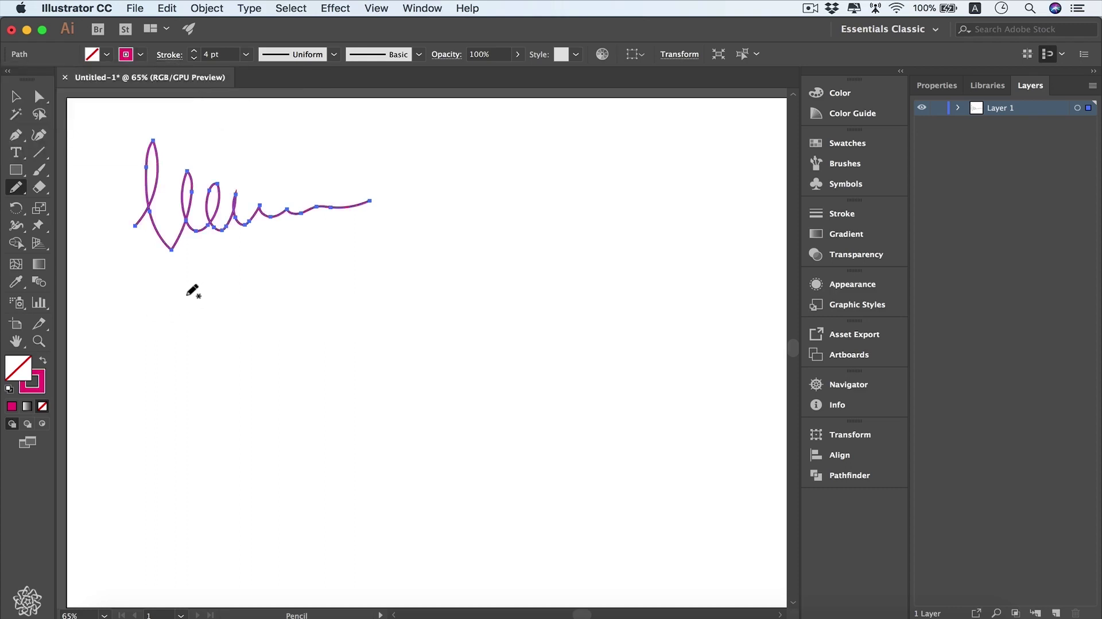
Draw small crossed loops, set Pencil fidelity to Accurate, then draw a densely anchored looping stroke beside them.
mouse_move(191, 293)
left_mouse_down()
mouse_move(209, 264)
mouse_move(187, 318)
mouse_move(172, 281)
mouse_move(208, 265)
left_mouse_up()
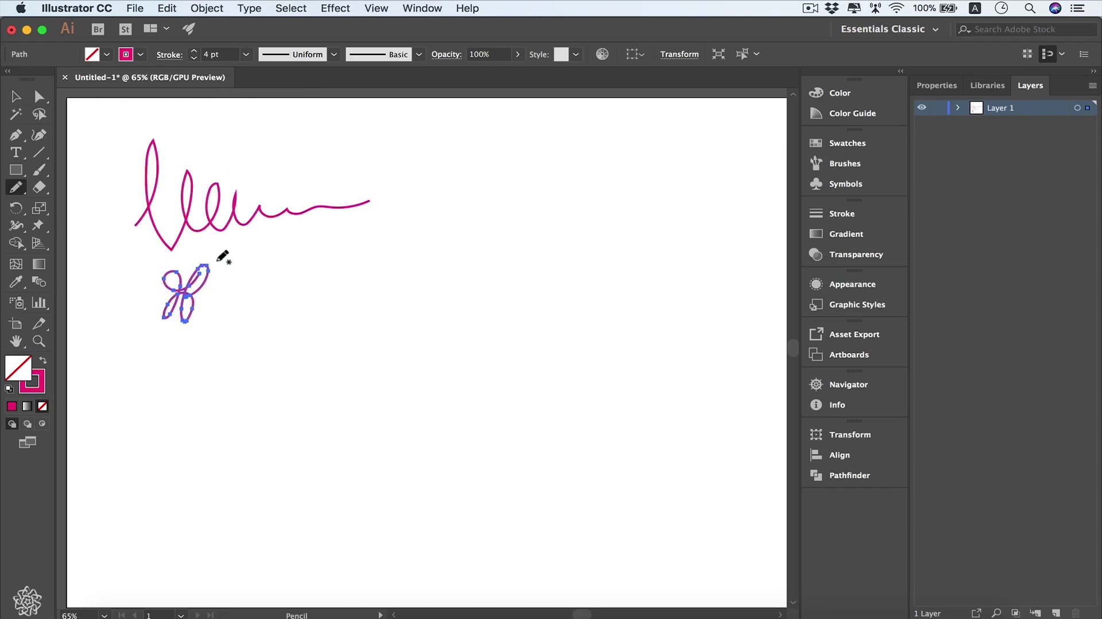
double_click(15, 190)
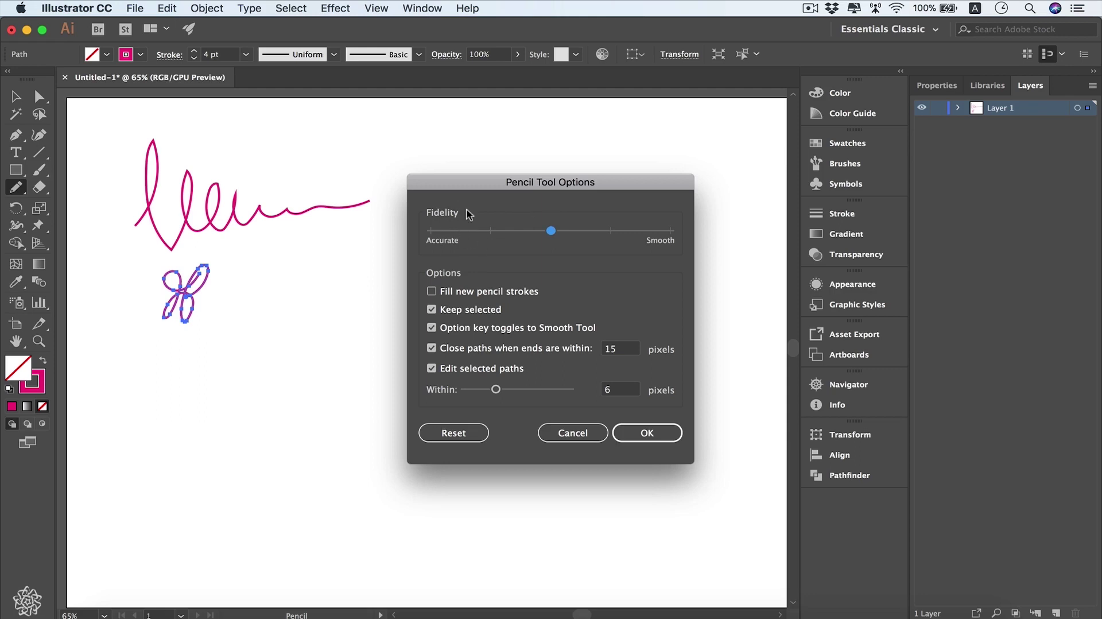
left_click_drag(552, 233, 436, 243)
left_click(646, 433)
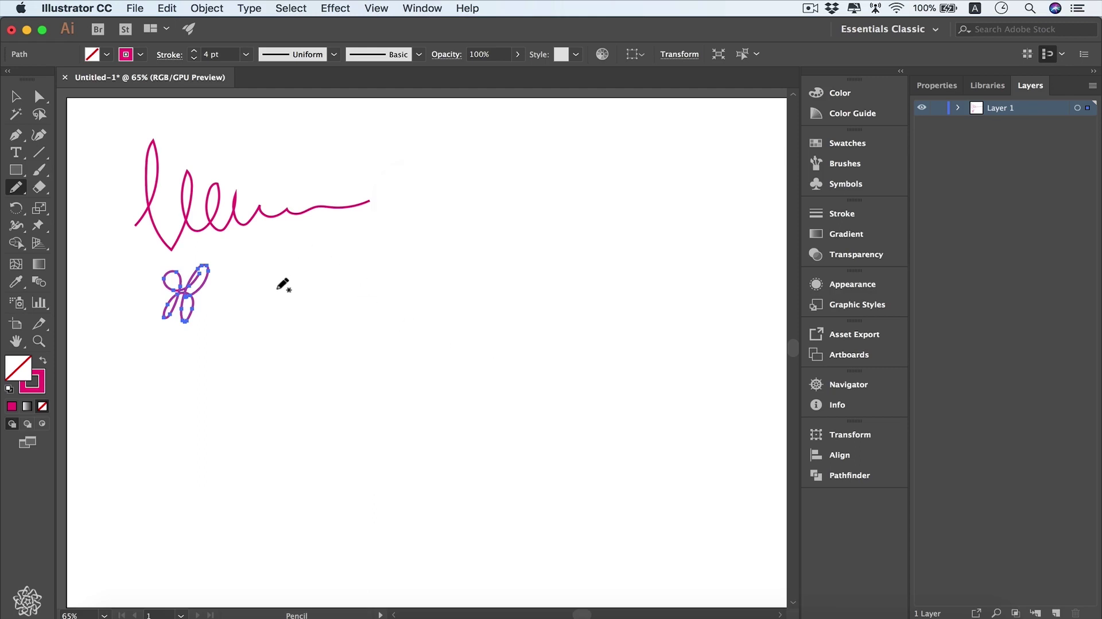
mouse_move(253, 307)
left_mouse_down()
mouse_move(268, 251)
mouse_move(298, 290)
mouse_move(462, 296)
left_mouse_up()
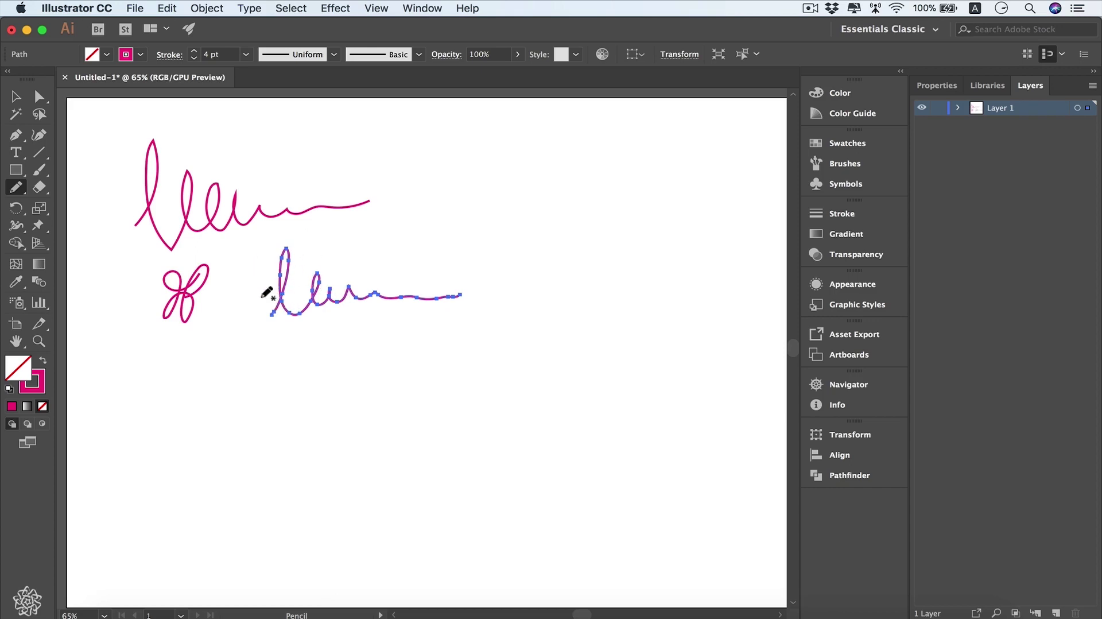
Set Pencil fidelity to Smooth, draw a long-tailed looping stroke below, then deselect everything.
double_click(16, 188)
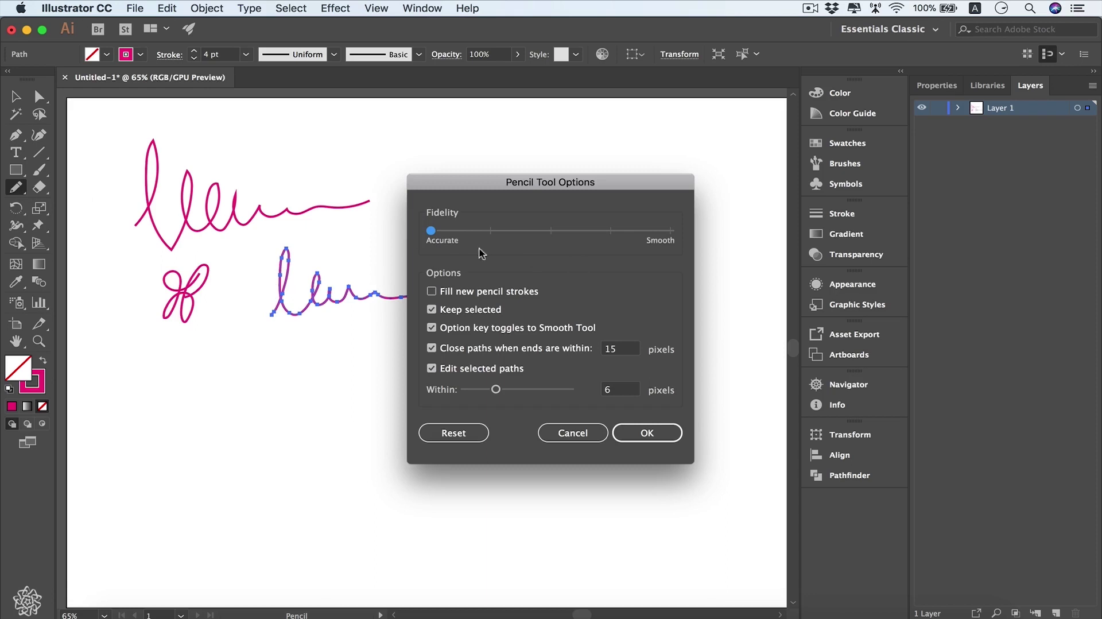
left_click_drag(431, 231, 653, 250)
key("Return")
mouse_move(256, 397)
left_mouse_down()
mouse_move(273, 336)
mouse_move(276, 392)
mouse_move(299, 364)
mouse_move(317, 379)
mouse_move(485, 376)
left_mouse_up()
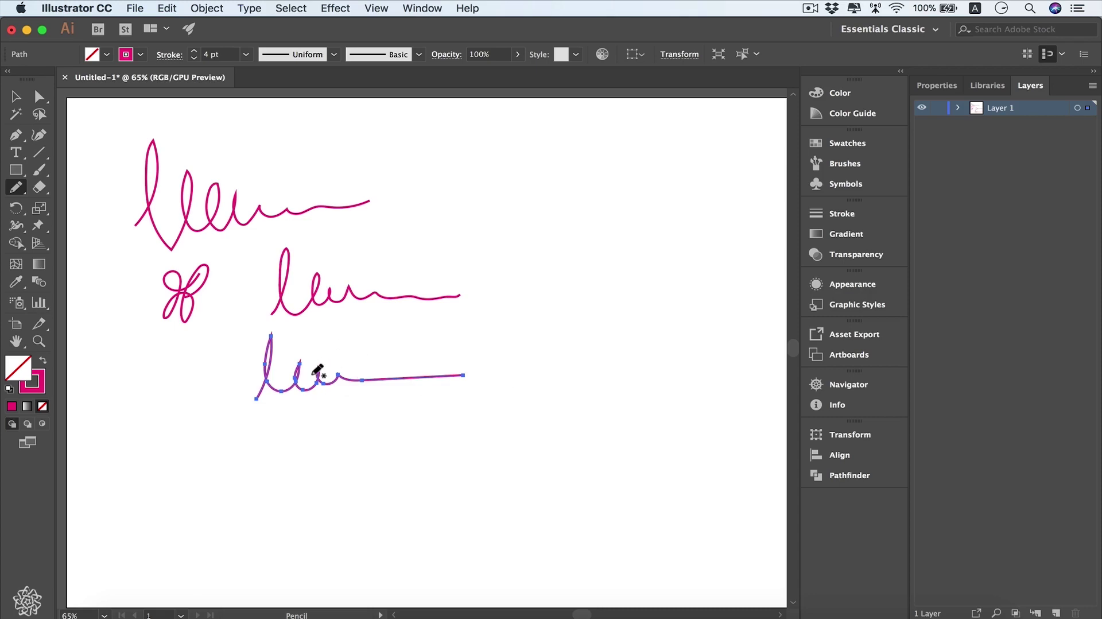
key("v")
left_click(490, 335)
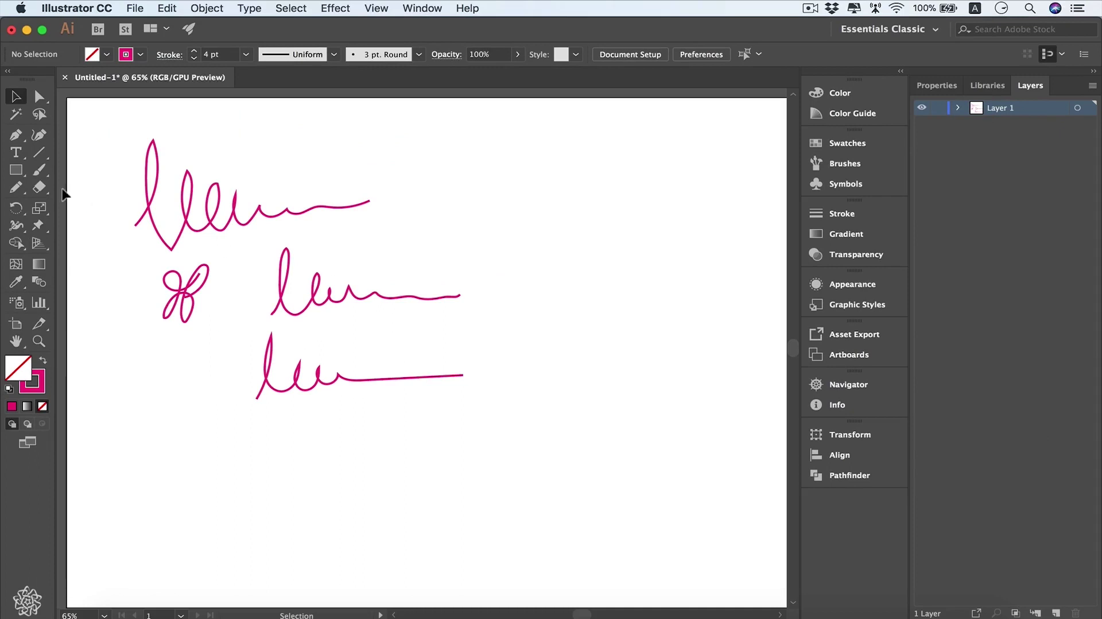
With mid fidelity and Fill new pencil strokes on, draw an orange-filled ellipse right of the scribble.
double_click(16, 188)
left_click(551, 230)
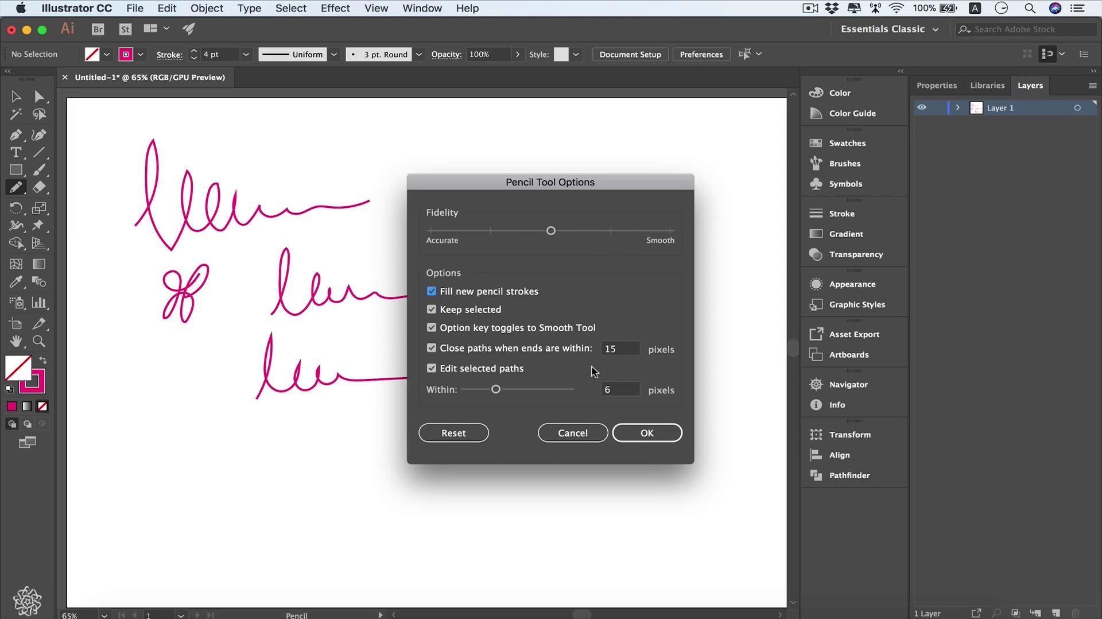
left_click(643, 431)
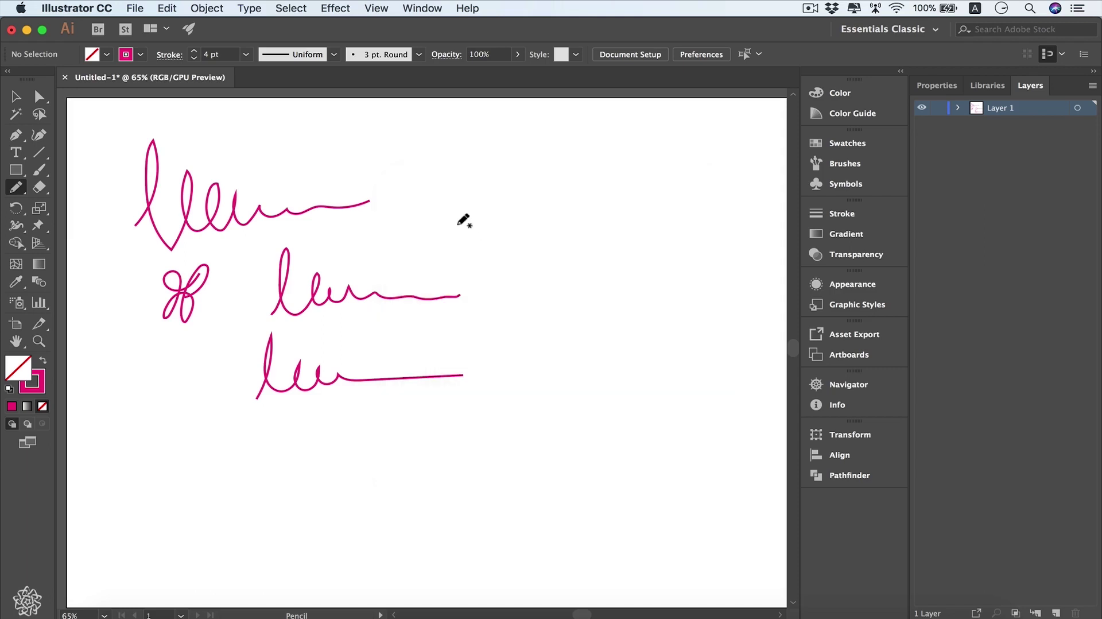
left_click(107, 57)
left_click(149, 78)
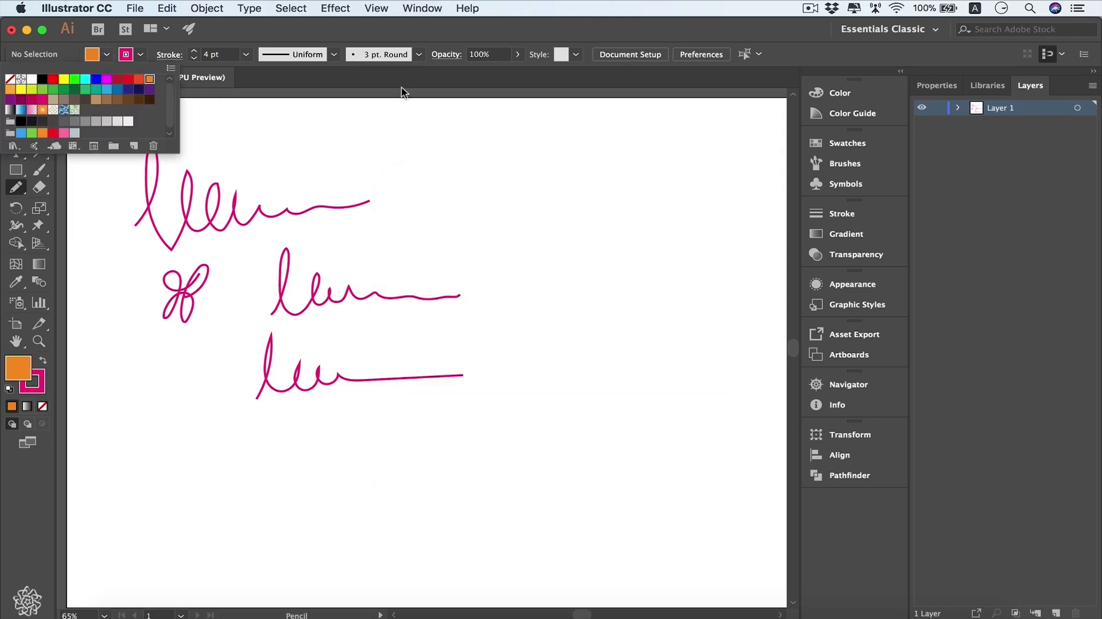
mouse_move(452, 199)
left_mouse_down()
mouse_move(458, 230)
mouse_move(494, 236)
mouse_move(517, 200)
mouse_move(464, 191)
left_mouse_up()
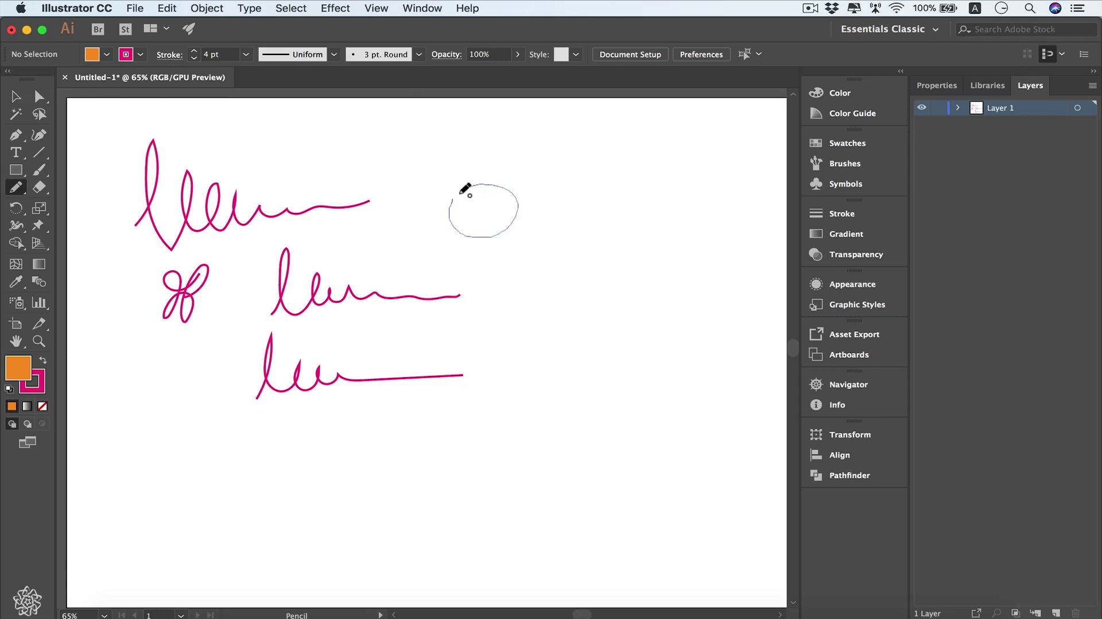
left_click_drag(465, 189, 468, 188)
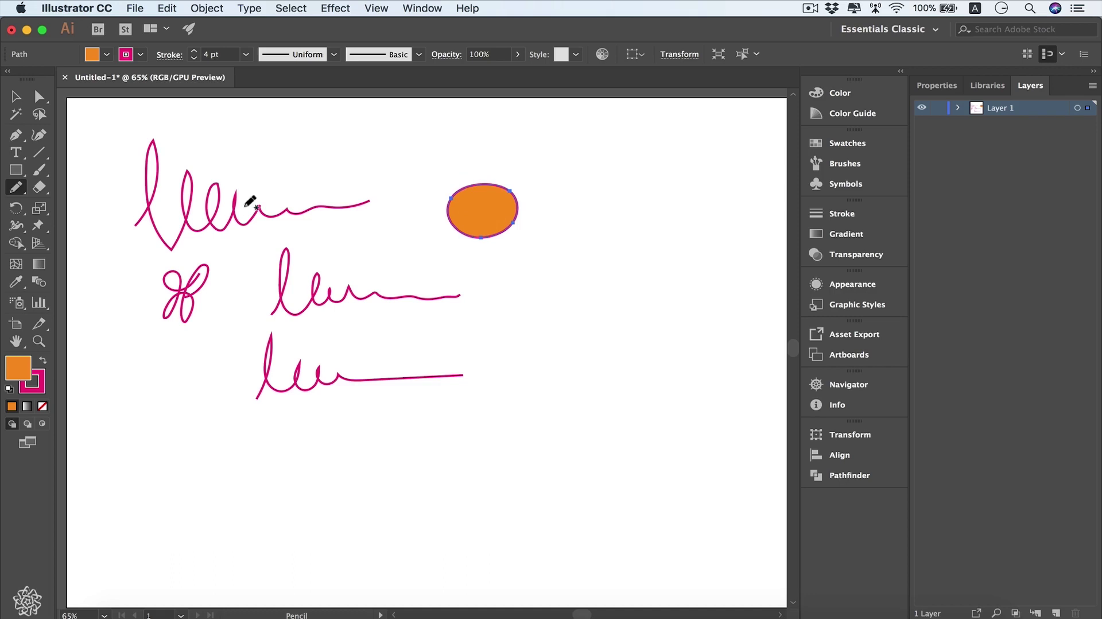
Turn off filling new pencil strokes and draw an unfilled magenta ellipse beside the orange one.
double_click(16, 188)
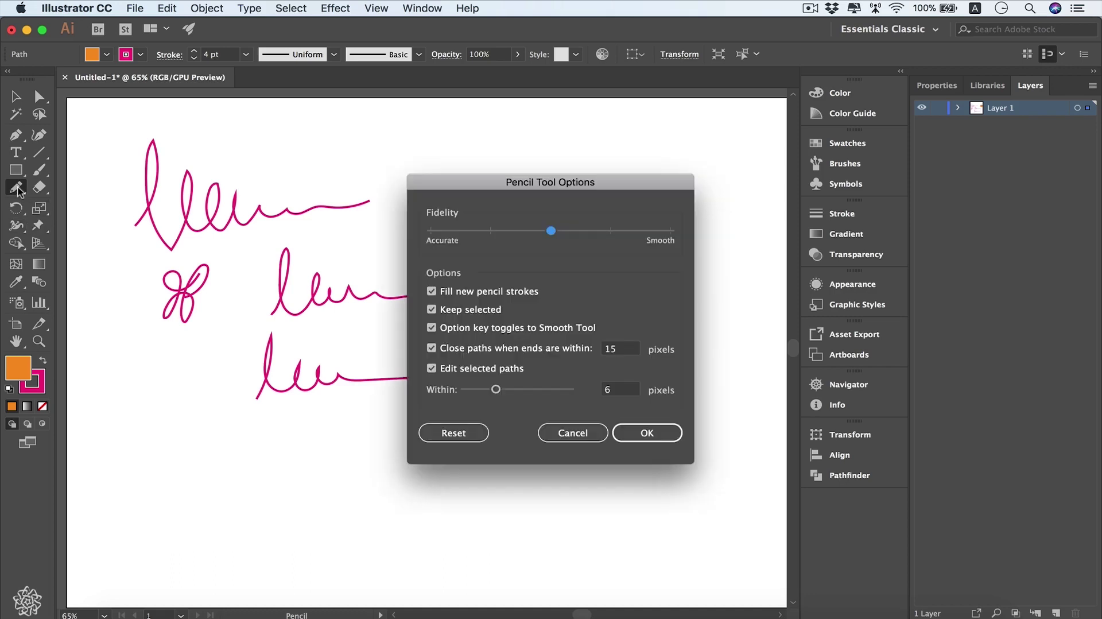
left_click(433, 291)
left_click(661, 428)
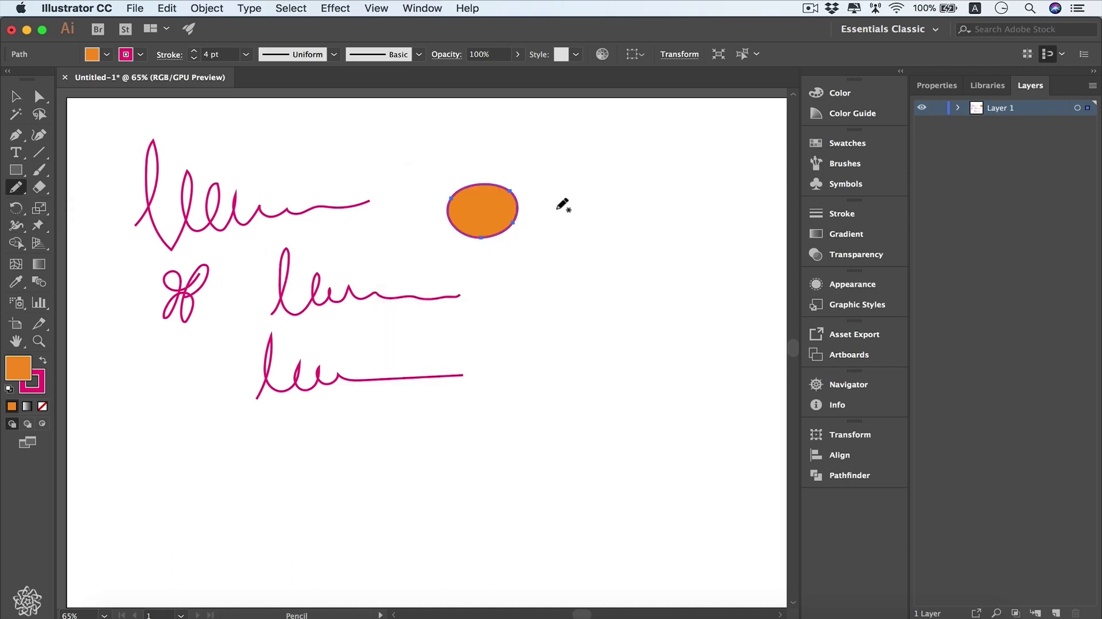
mouse_move(566, 207)
left_mouse_down()
mouse_move(617, 237)
mouse_move(628, 197)
mouse_move(590, 184)
mouse_move(568, 207)
left_mouse_up()
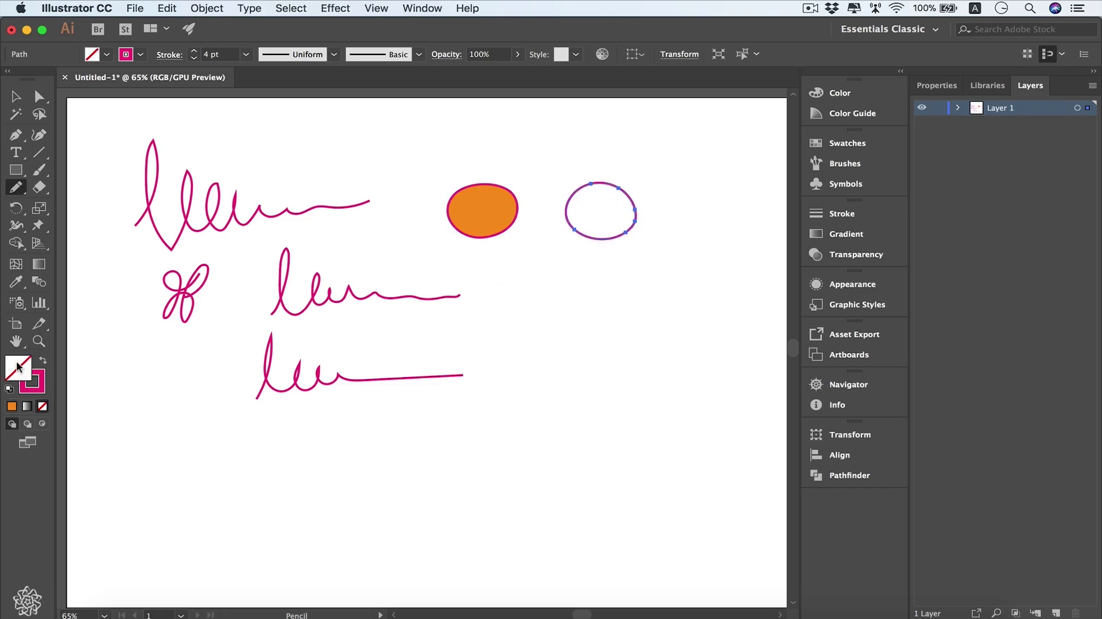
Confirm the Pencil options and draw a zigzag stroke below the ellipses.
double_click(17, 188)
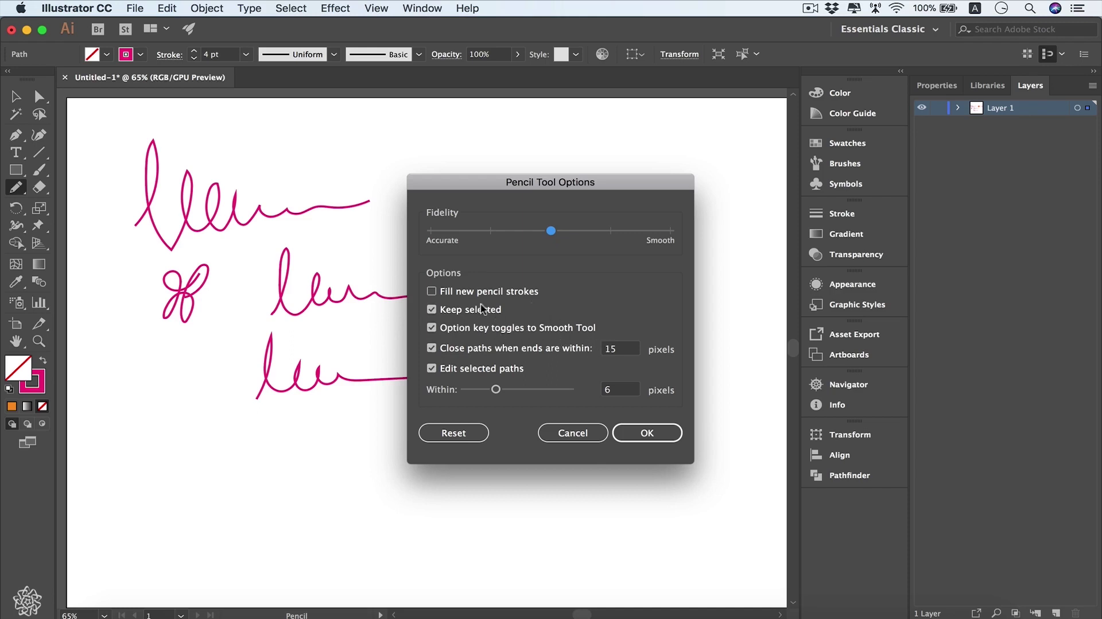
left_click(630, 435)
left_click(636, 436)
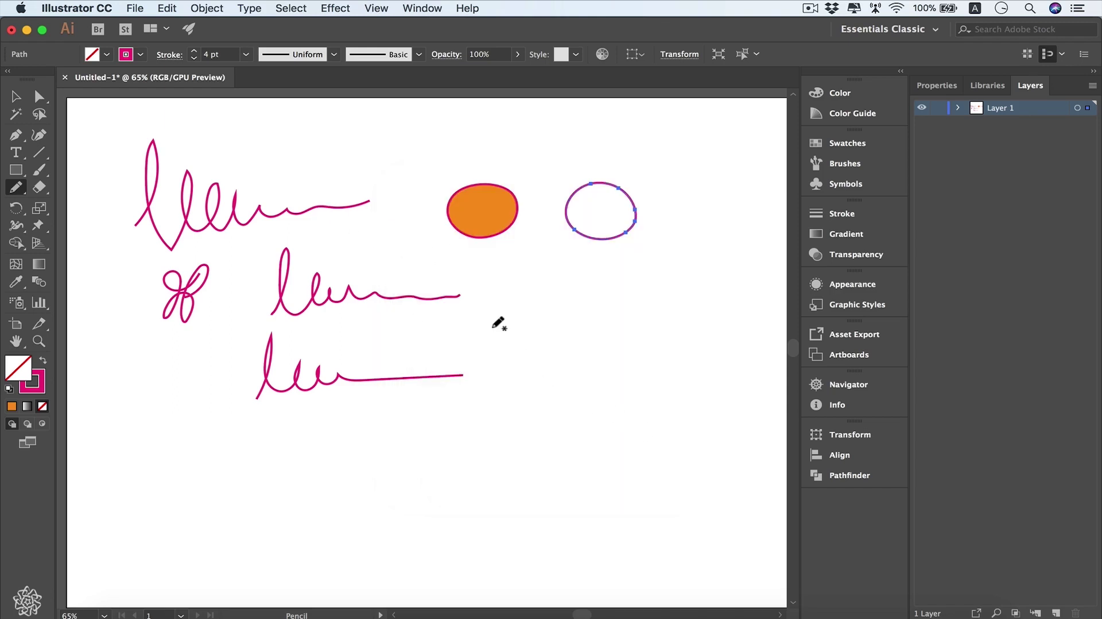
mouse_move(495, 333)
left_mouse_down()
mouse_move(528, 316)
mouse_move(609, 320)
mouse_move(604, 364)
mouse_move(527, 394)
left_mouse_up()
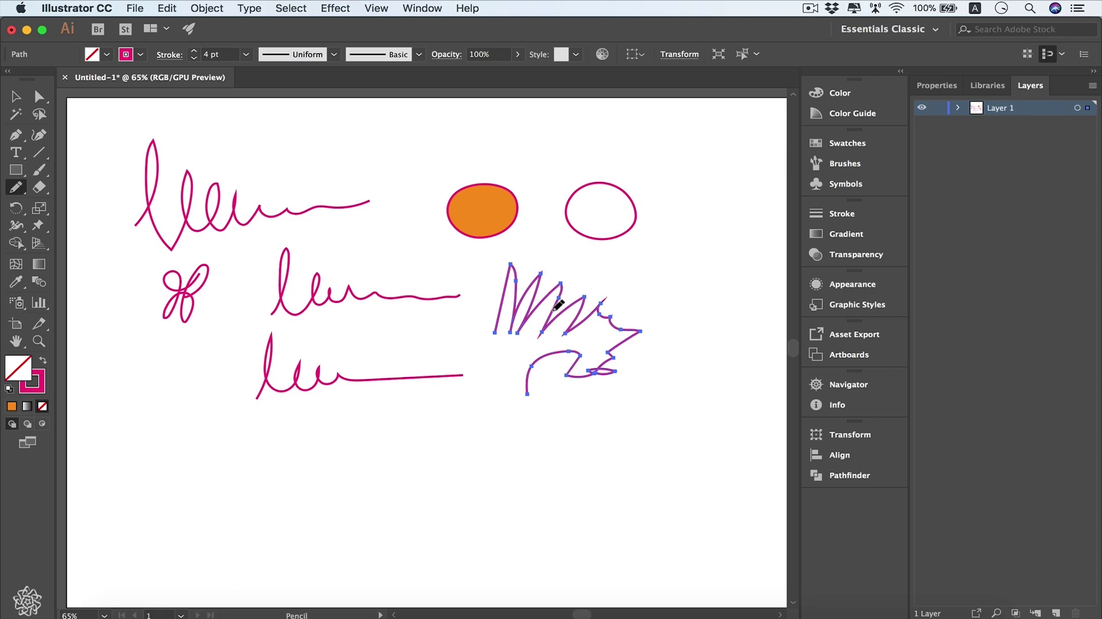
Smooth the zigzag path's lower, right and lower-right loops using the Option-held Smooth tool.
key("alt")
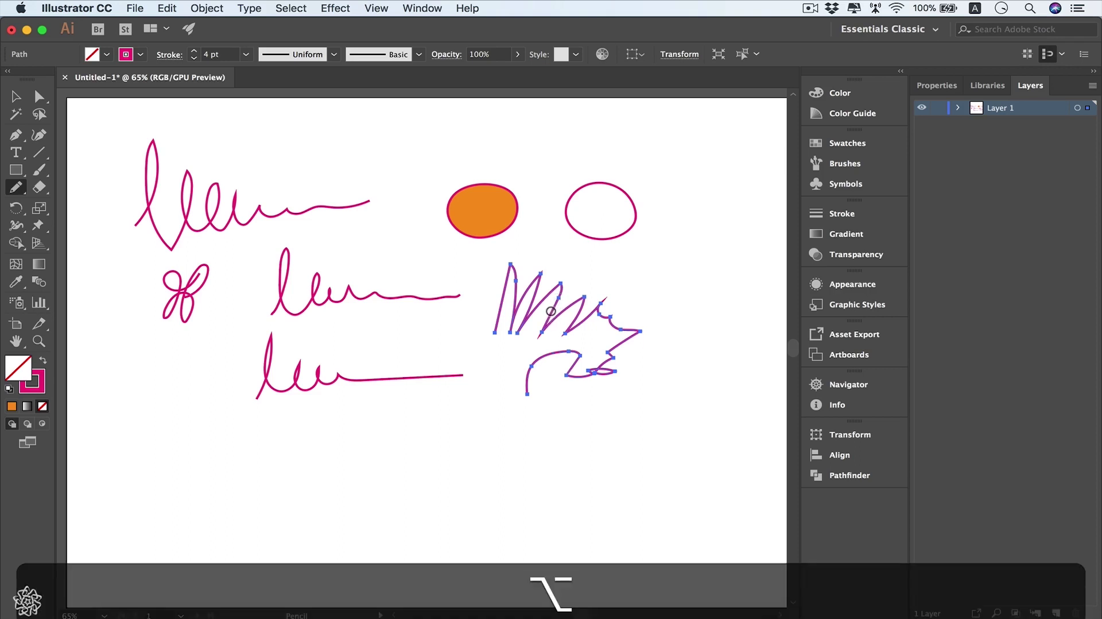
mouse_move(551, 311)
left_mouse_down()
mouse_move(534, 341)
mouse_move(587, 305)
mouse_move(572, 303)
mouse_move(585, 294)
mouse_move(584, 336)
left_mouse_up()
mouse_move(606, 299)
left_mouse_down()
mouse_move(620, 322)
mouse_move(656, 331)
left_mouse_up()
mouse_move(598, 368)
left_mouse_down()
mouse_move(611, 377)
mouse_move(576, 363)
left_mouse_up()
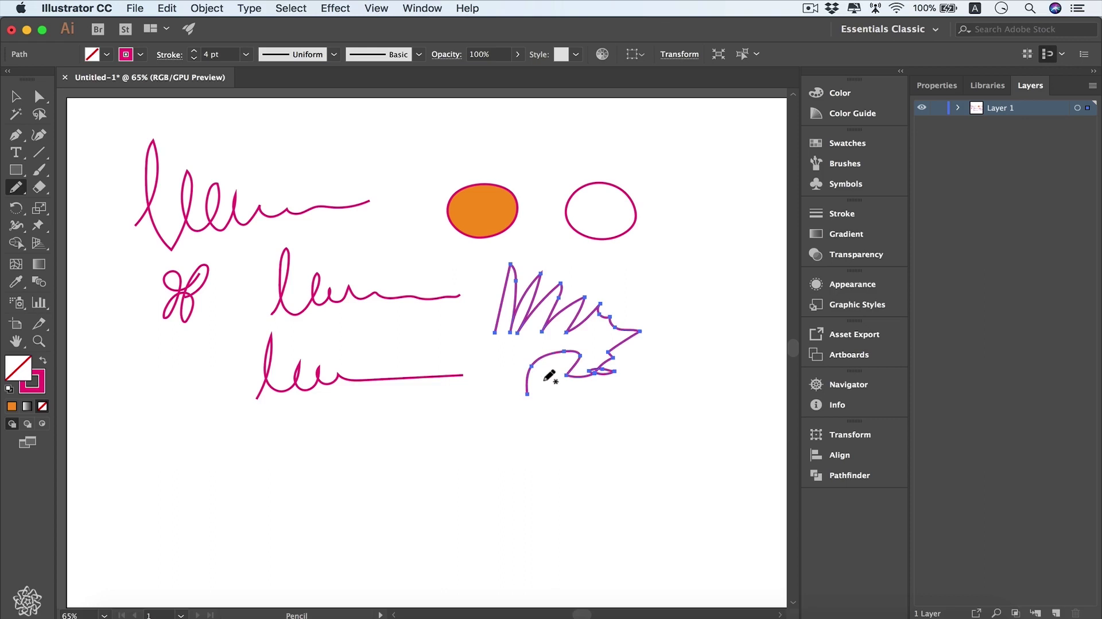
Open Object > Path > Simplify for the zigzag path with Preview turned on.
left_click(204, 8)
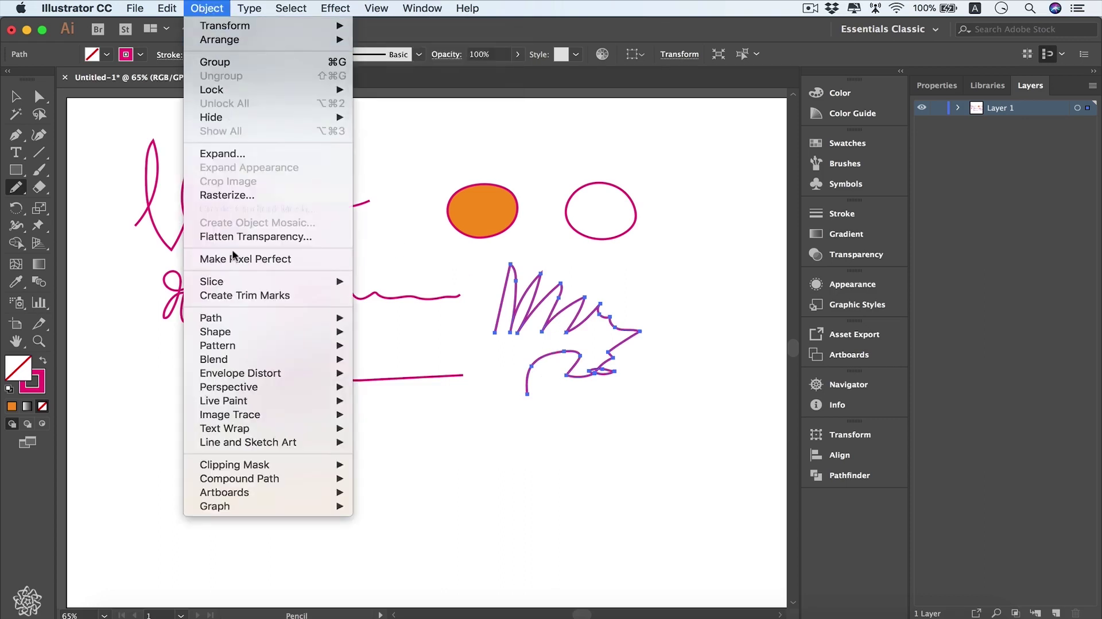
mouse_move(284, 322)
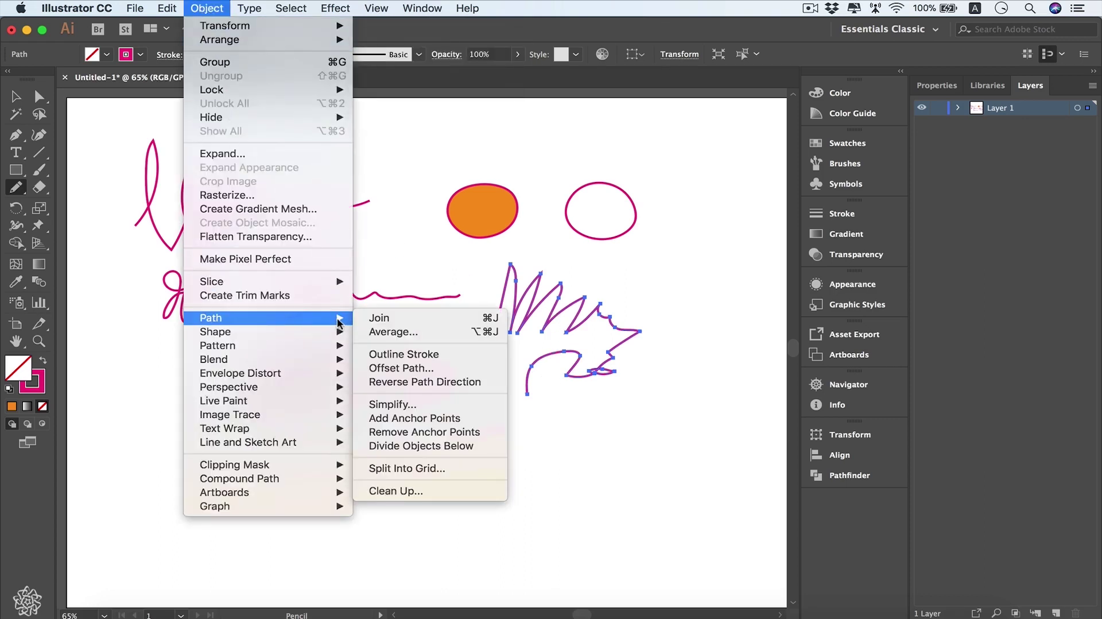
left_click(428, 405)
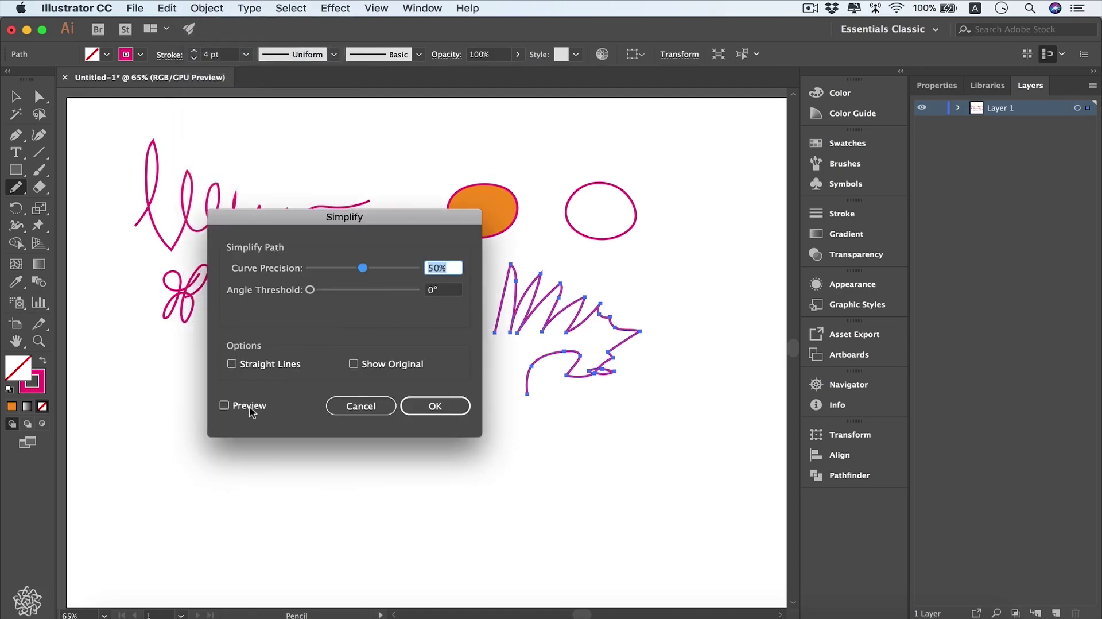
left_click(225, 405)
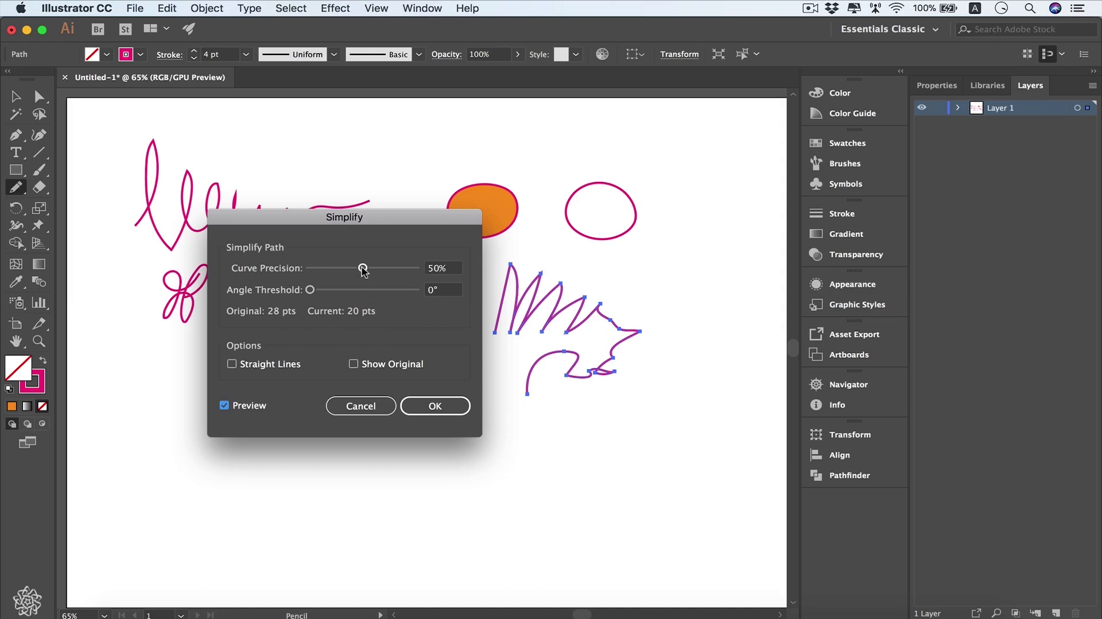
Set Curve Precision to 0% and try Angle Threshold values, from about 100° down to 39°.
left_click_drag(362, 270, 305, 270)
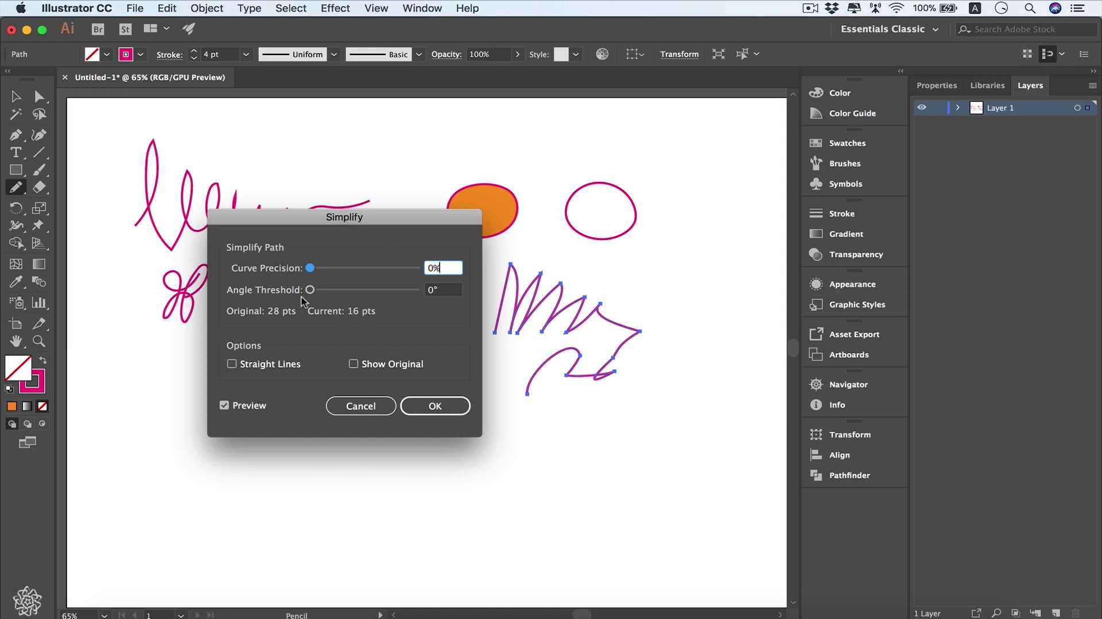
left_click_drag(310, 291, 368, 293)
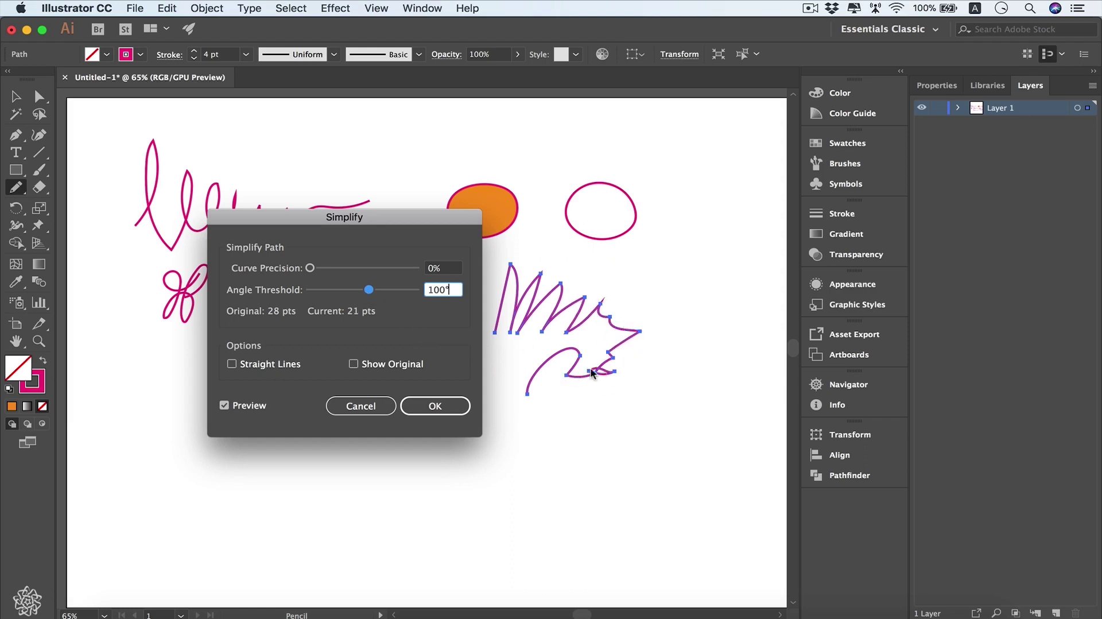
left_click_drag(369, 290, 340, 291)
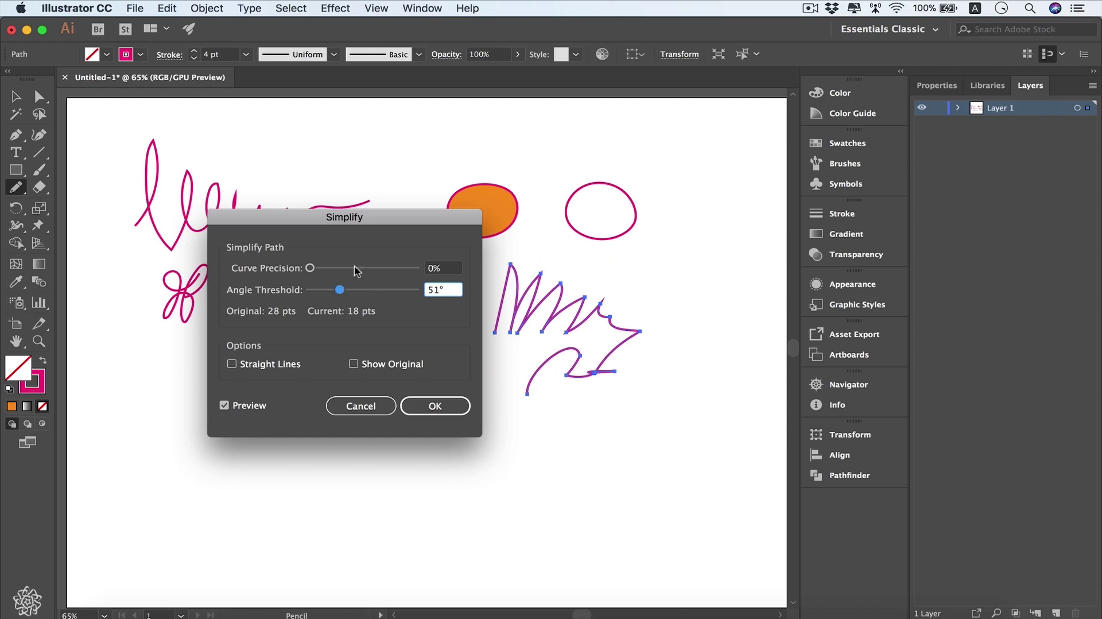
left_click_drag(339, 290, 305, 291)
Compare Show Original and Straight Lines, leave both off, and apply the curved 16-point simplification.
left_click(353, 364)
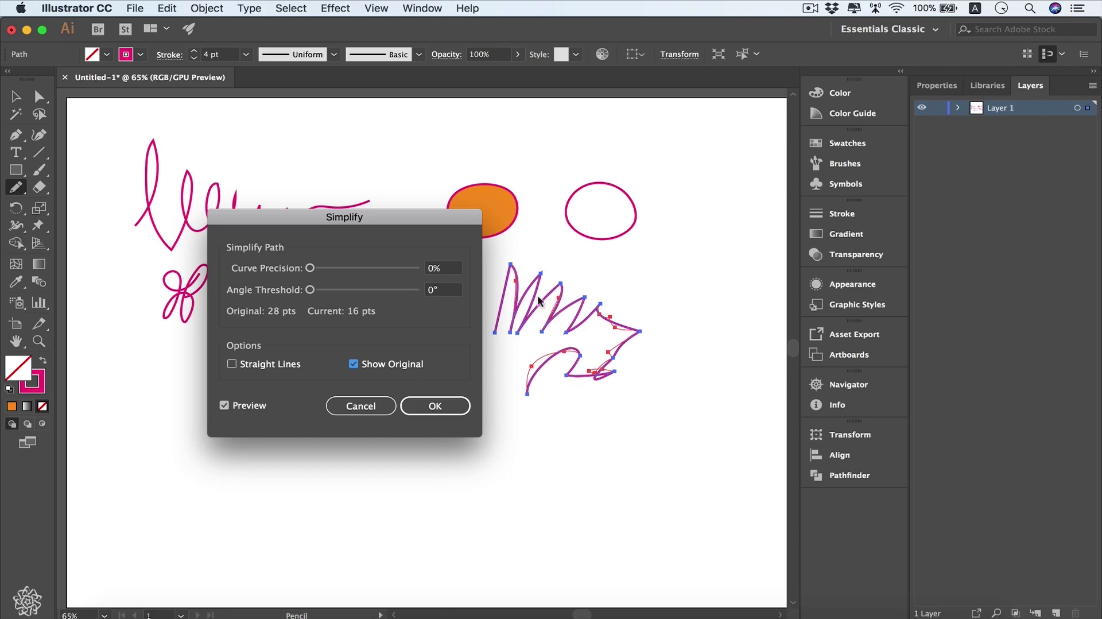
left_click(232, 364)
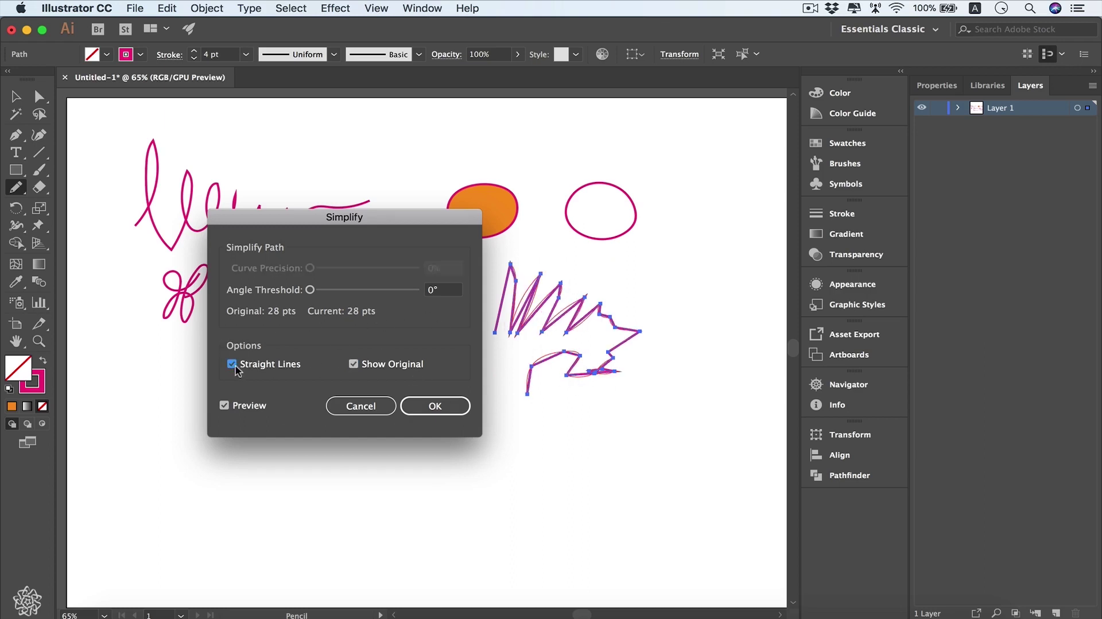
left_click(365, 368)
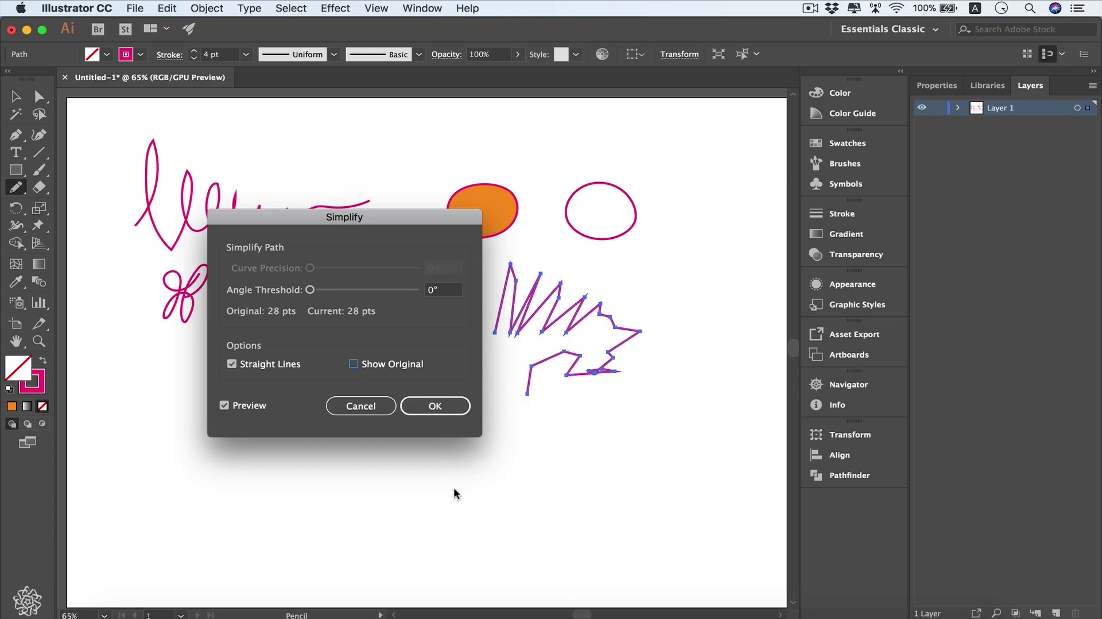
left_click(243, 363)
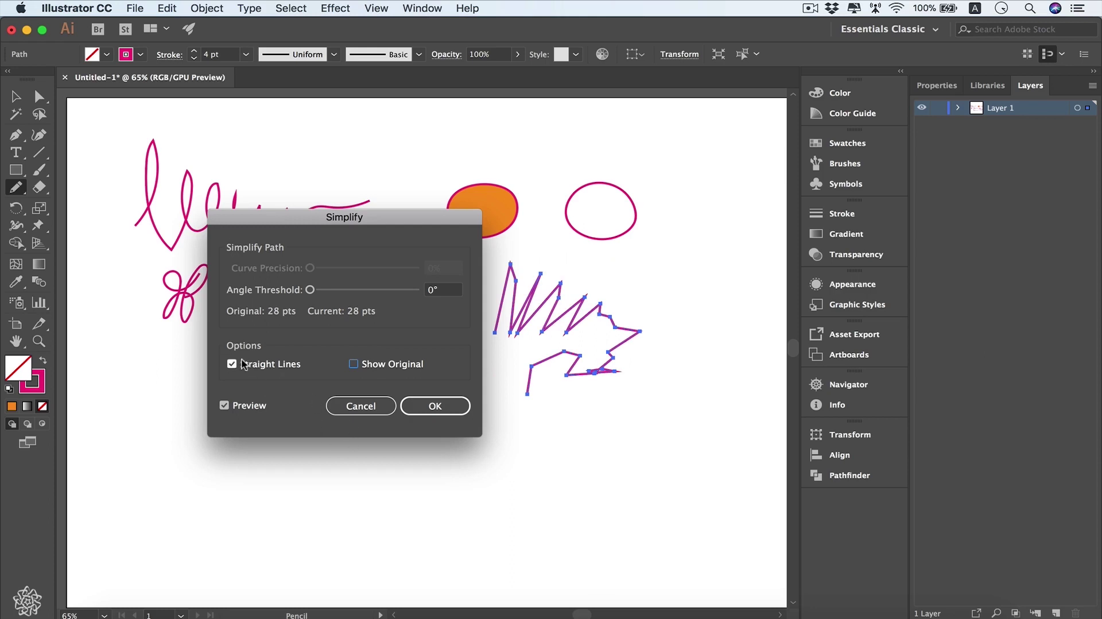
left_click(434, 406)
Reopen Pencil Tool Options and confirm Edit selected paths within 6 pixels.
double_click(16, 189)
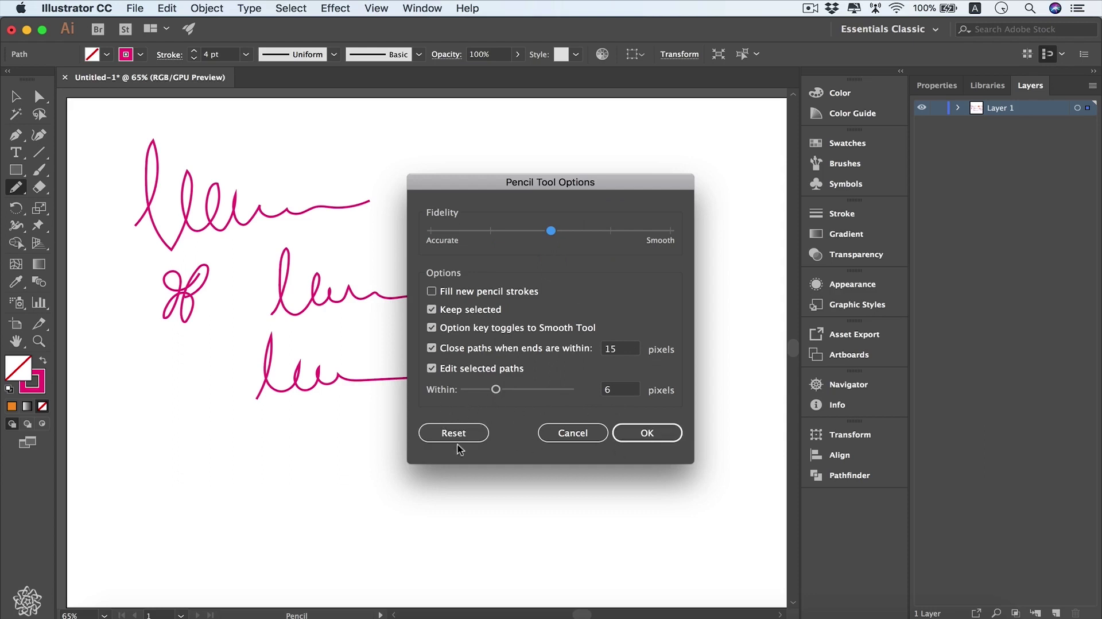
left_click(657, 434)
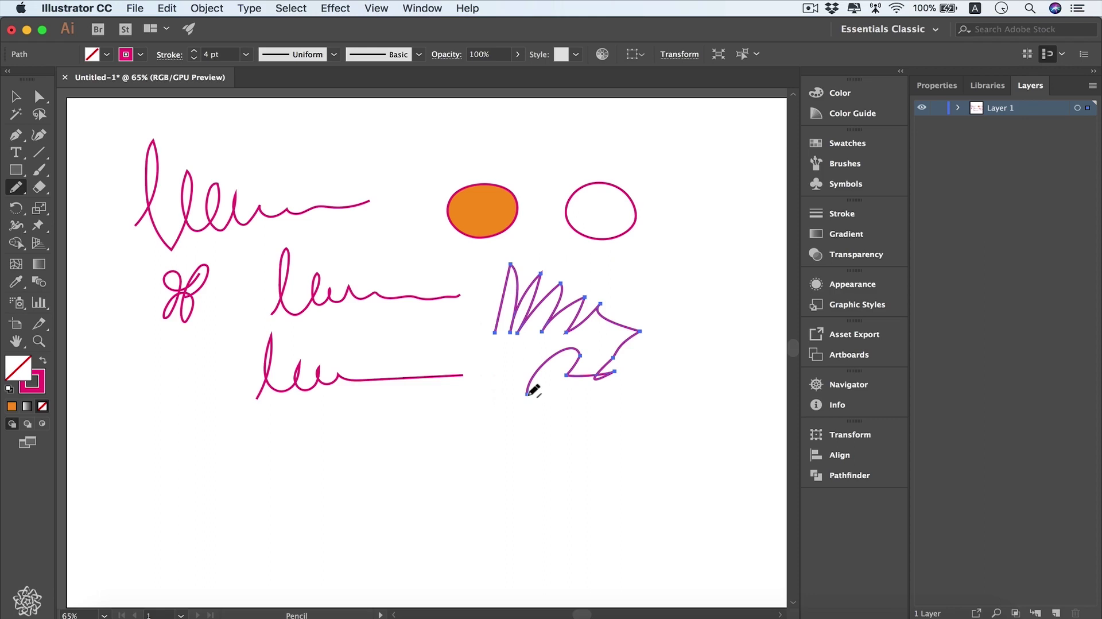
Extend the zigzag path with a long wavy curve down-left, redrawing its dip and lower loop.
mouse_move(528, 394)
left_mouse_down()
mouse_move(522, 433)
mouse_move(500, 438)
mouse_move(472, 422)
mouse_move(447, 420)
mouse_move(430, 439)
mouse_move(376, 426)
mouse_move(356, 474)
left_mouse_up()
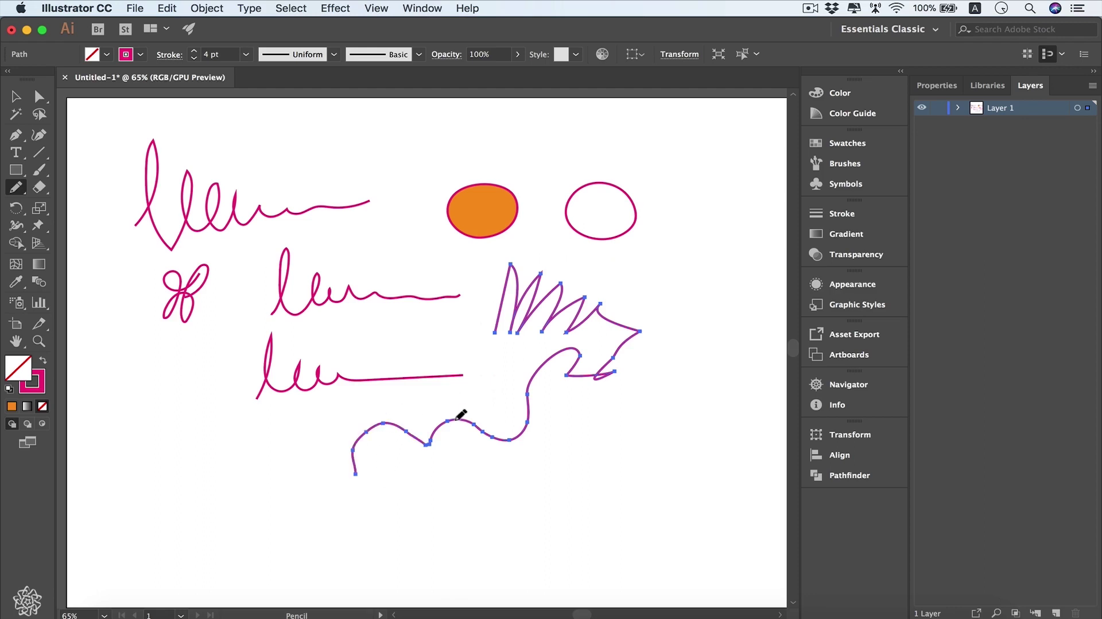
mouse_move(457, 420)
left_mouse_down()
mouse_move(411, 414)
mouse_move(372, 428)
left_mouse_up()
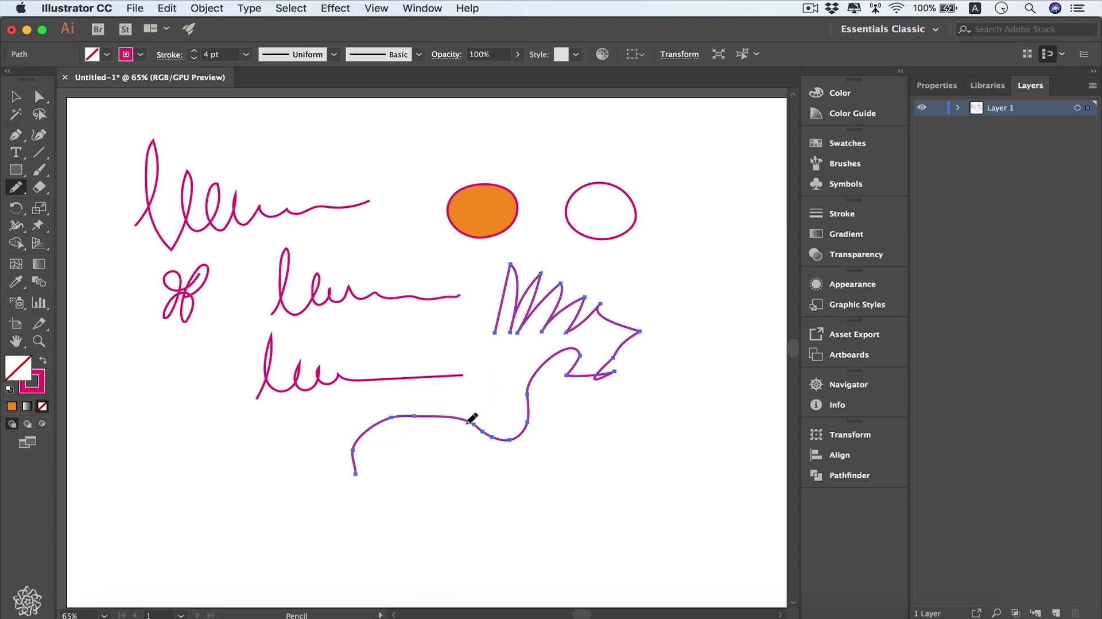
mouse_move(471, 414)
left_mouse_down()
mouse_move(500, 414)
mouse_move(543, 368)
left_mouse_up()
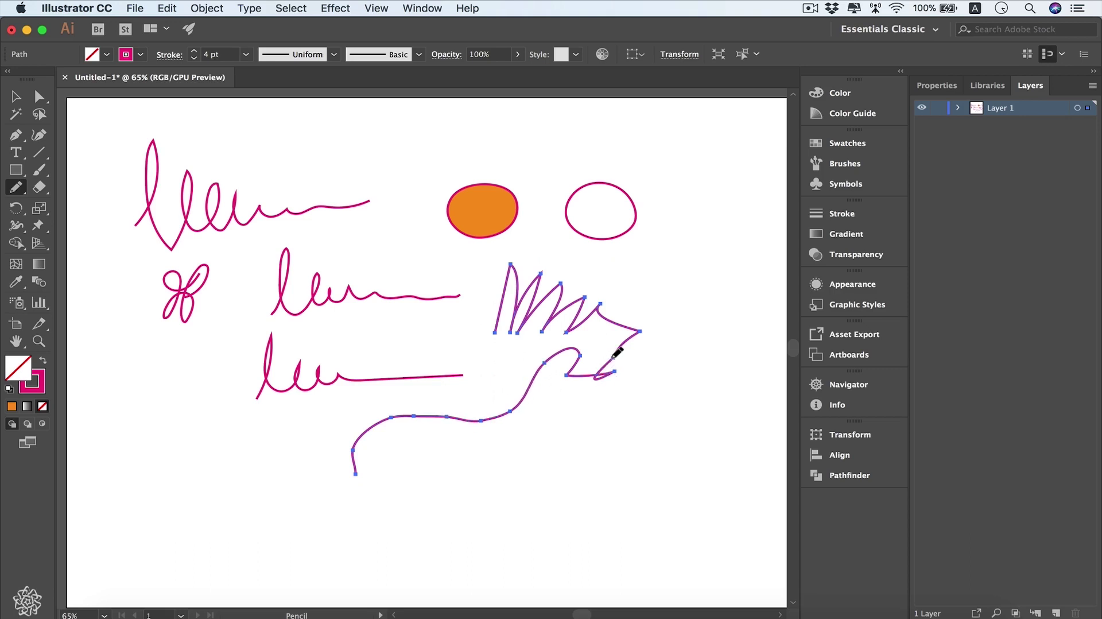
mouse_move(613, 357)
left_mouse_down()
mouse_move(566, 395)
mouse_move(578, 357)
left_mouse_up()
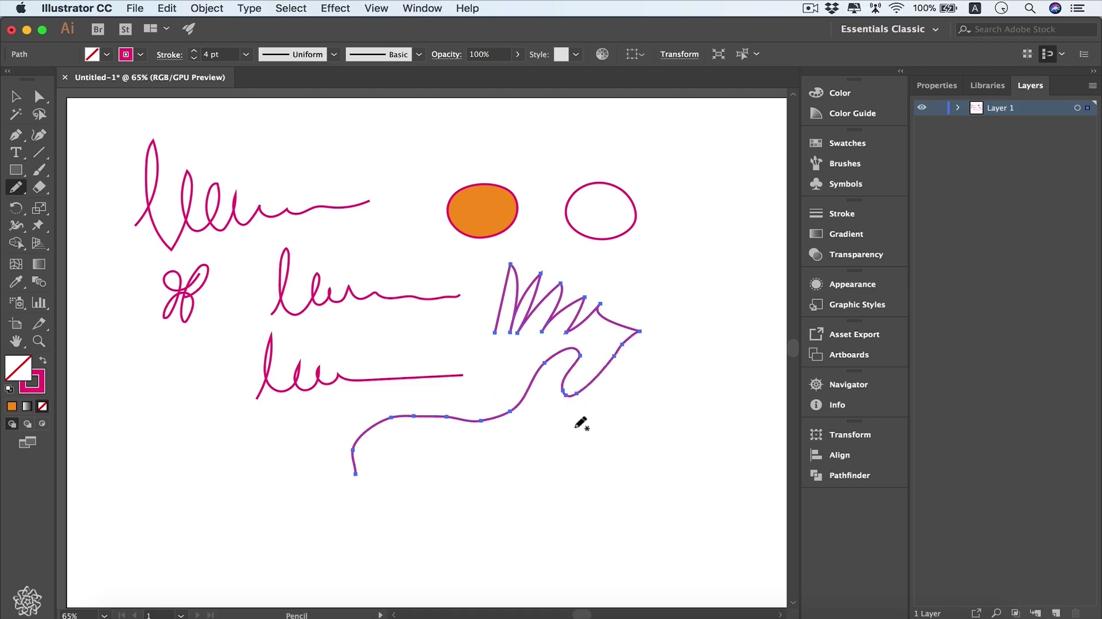
Smooth the curve's left section and continue it with a horizontal segment along the bottom.
key("alt")
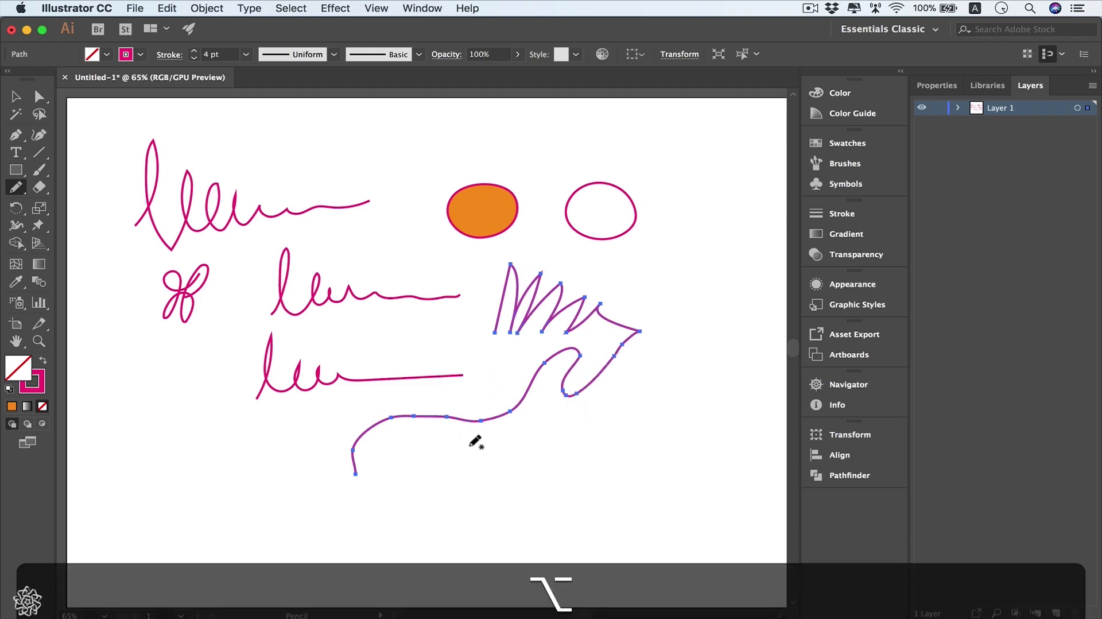
mouse_move(485, 421)
left_mouse_down()
mouse_move(408, 413)
mouse_move(360, 444)
left_mouse_up()
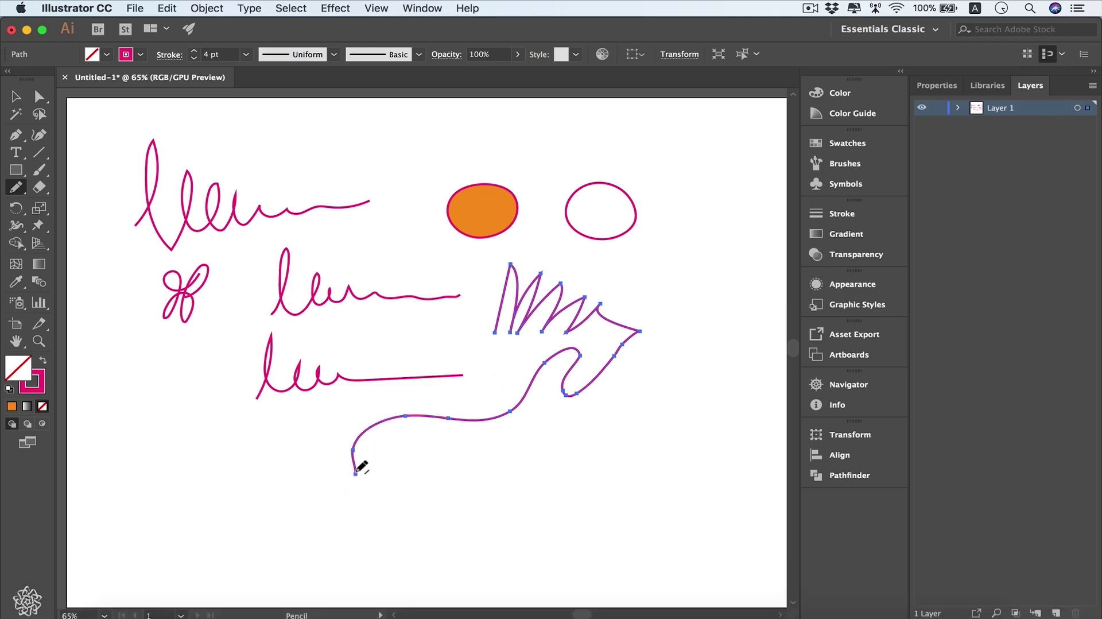
mouse_move(356, 473)
left_mouse_down()
mouse_move(383, 494)
mouse_move(498, 498)
mouse_move(449, 535)
mouse_move(468, 463)
mouse_move(491, 494)
mouse_move(547, 494)
left_mouse_up()
From the path end, draw a diagonal rise, a straight drop, and a bottom line back left.
key("alt")
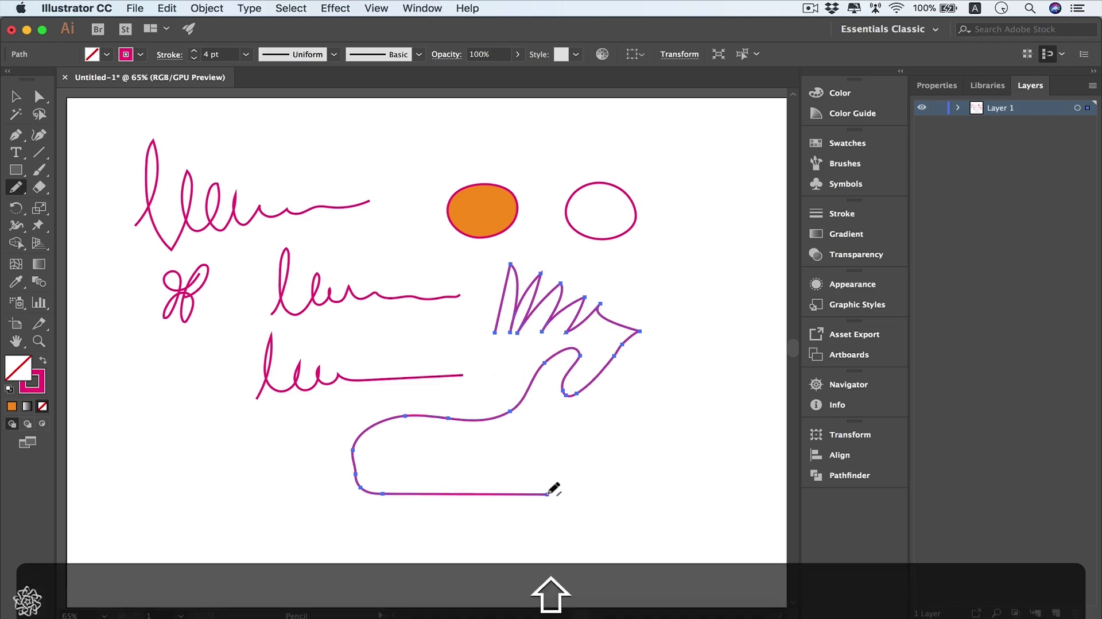
mouse_move(548, 494)
left_mouse_down()
mouse_move(610, 437)
mouse_move(639, 486)
mouse_move(635, 458)
mouse_move(572, 412)
mouse_move(544, 408)
mouse_move(472, 422)
mouse_move(443, 472)
mouse_move(506, 417)
mouse_move(568, 416)
mouse_move(610, 432)
mouse_move(585, 459)
mouse_move(651, 404)
mouse_move(697, 459)
mouse_move(644, 480)
mouse_move(646, 498)
mouse_move(622, 514)
mouse_move(372, 524)
left_mouse_up()
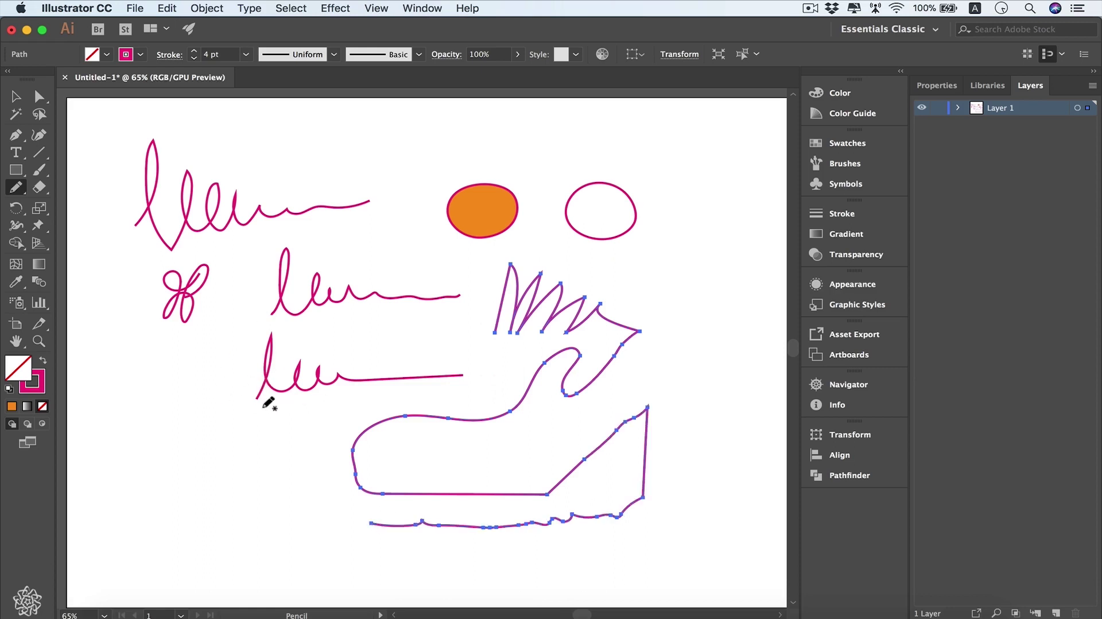
Select the lowest left scribble and extend its left end with a Pencil curve sweeping down-left.
key("v")
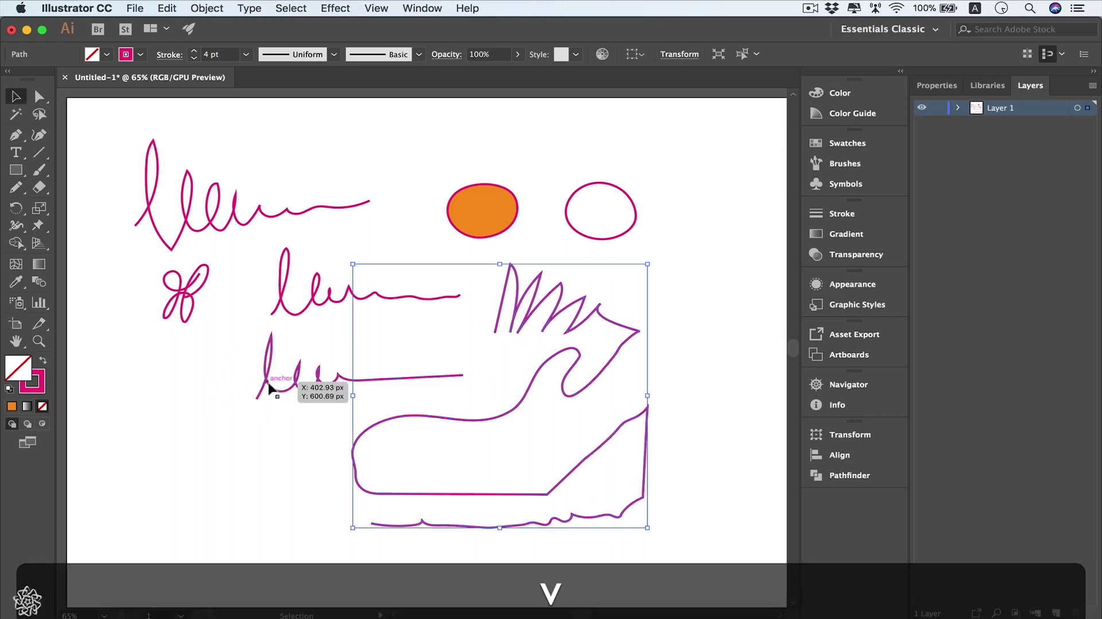
left_click(266, 382)
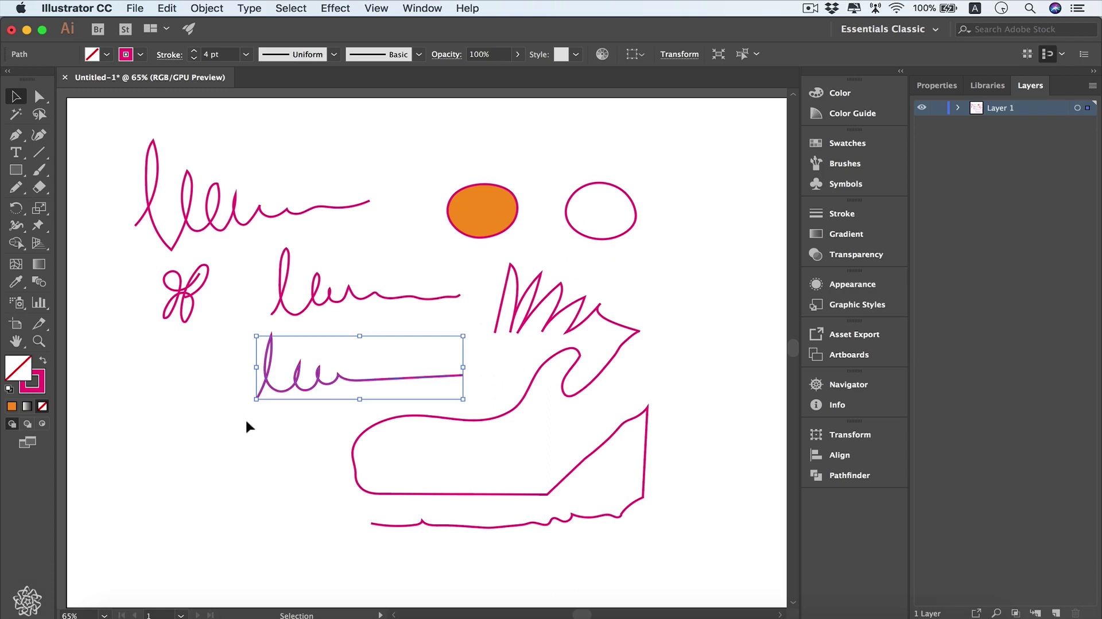
key("n")
mouse_move(256, 397)
left_mouse_down()
mouse_move(193, 430)
mouse_move(155, 462)
left_mouse_up()
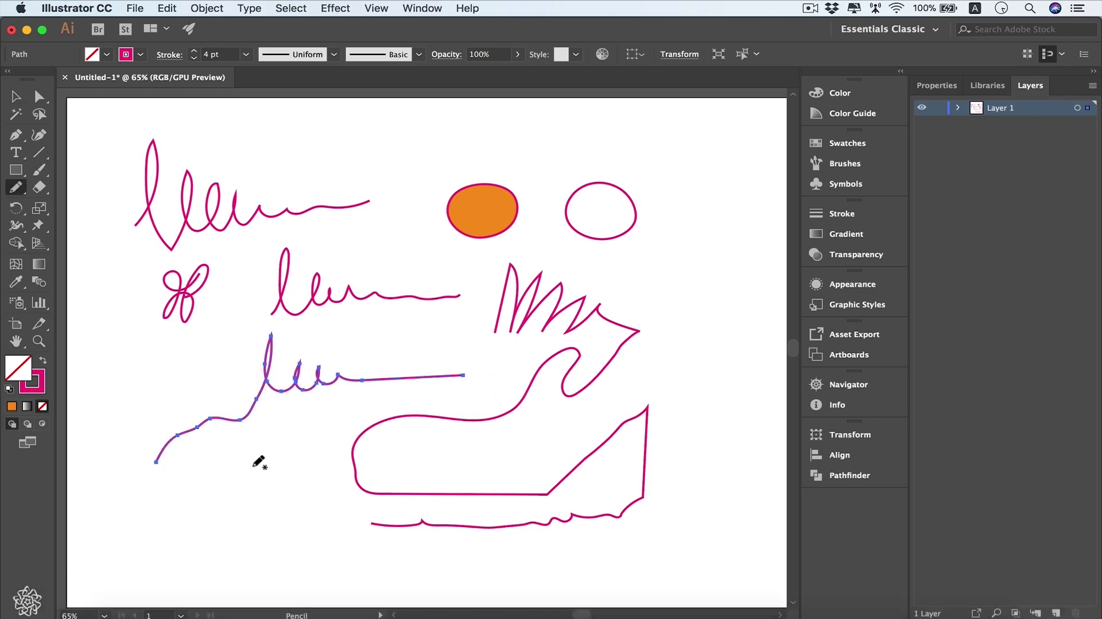